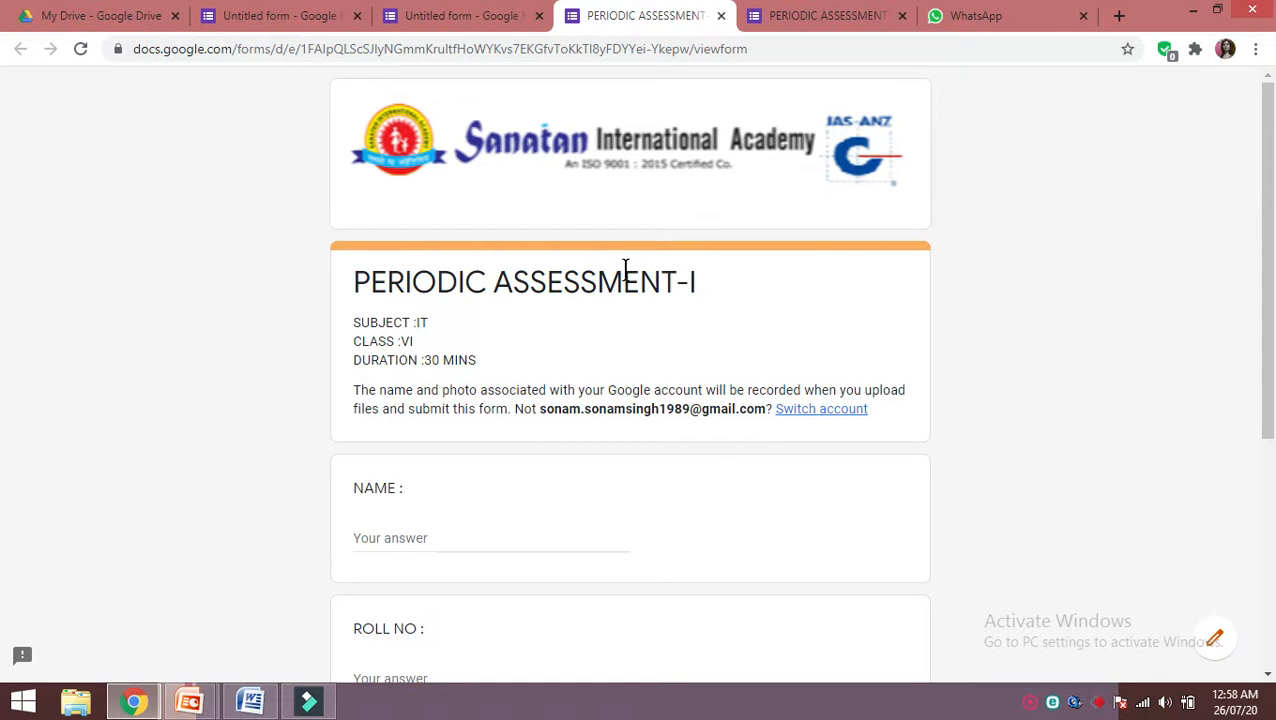
Fill in the student's name and roll number, choose section A, and continue to the form's next section
scroll(625, 266, "down", 1)
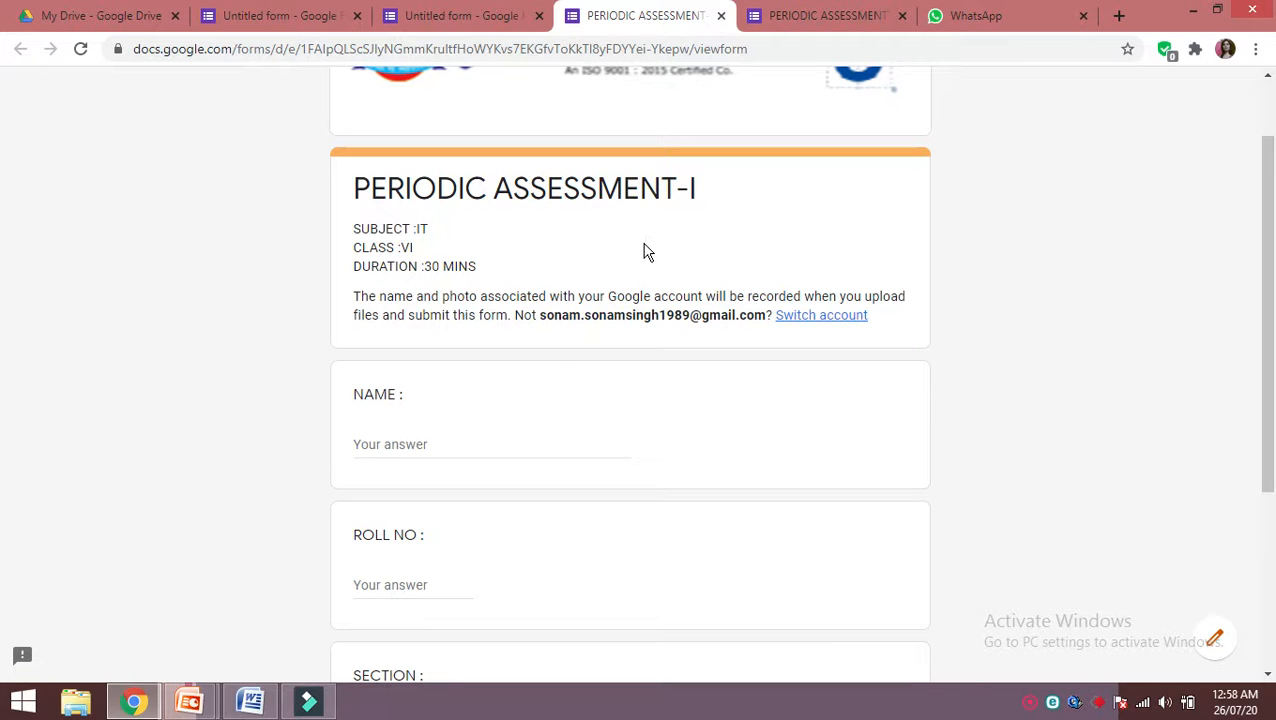
scroll(637, 254, "down", 2)
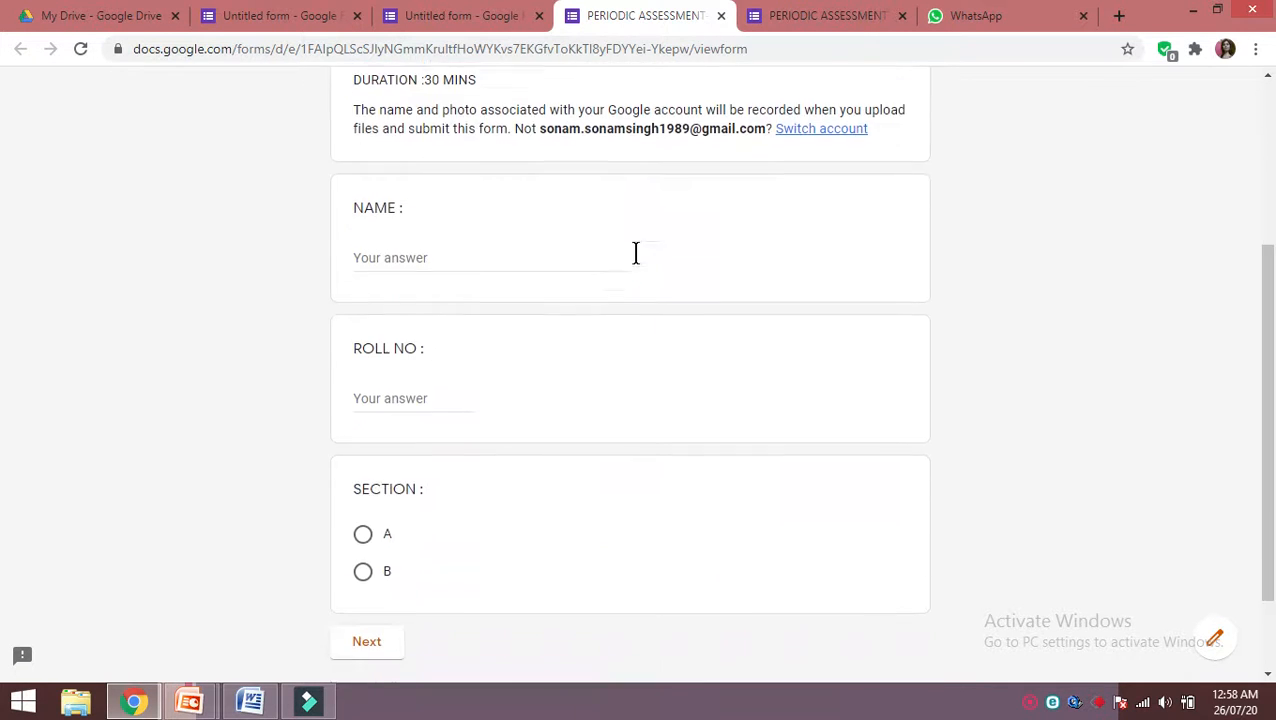
scroll(637, 254, "down", 1)
scroll(640, 268, "up", 4)
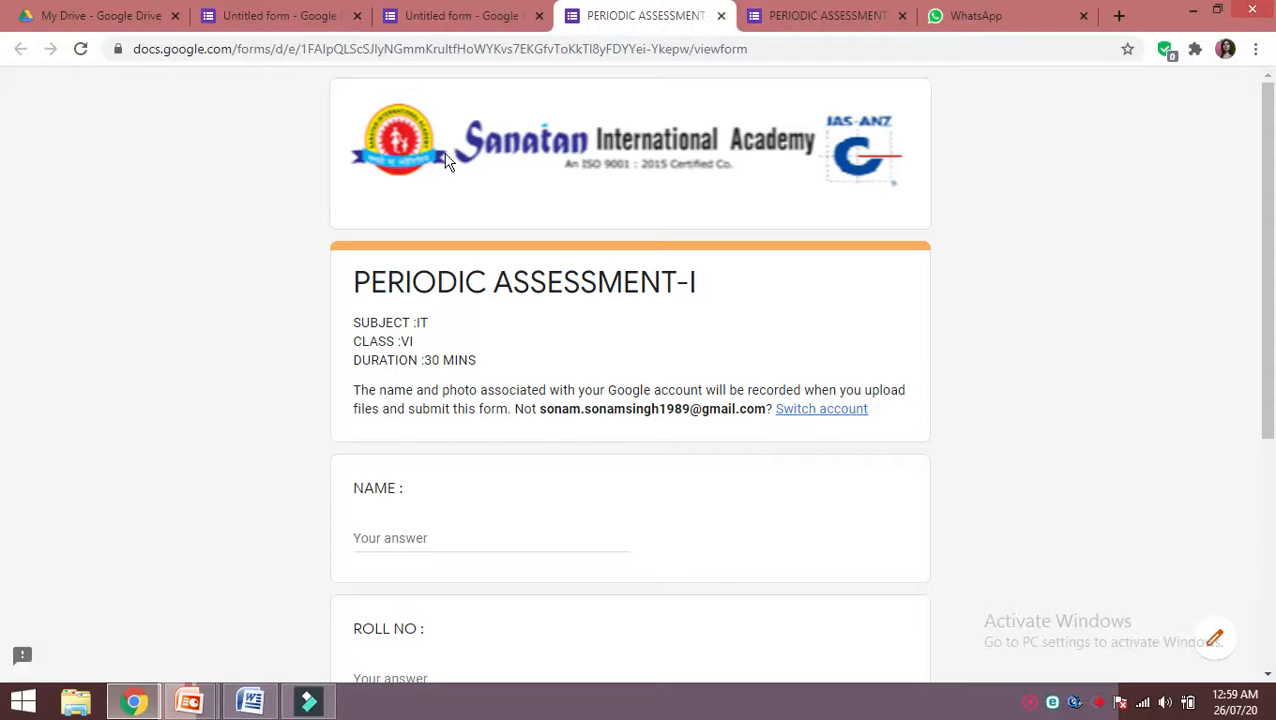
scroll(793, 158, "down", 1)
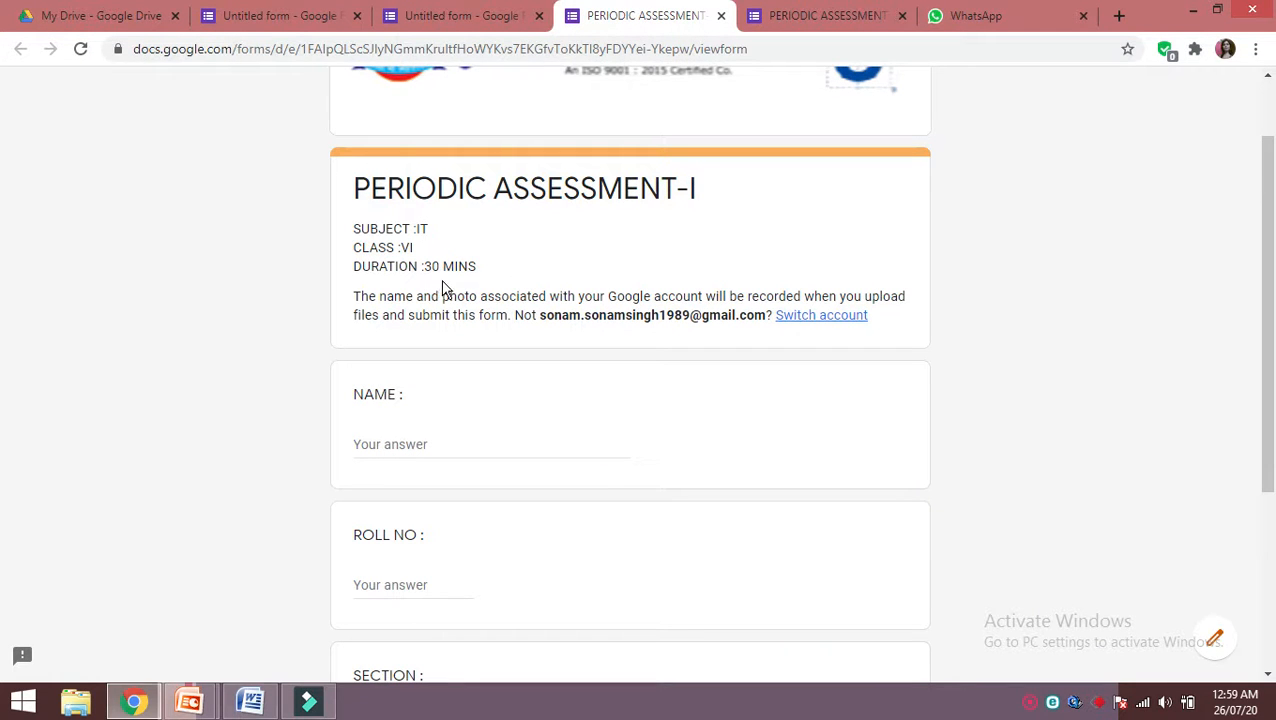
scroll(643, 310, "down", 1)
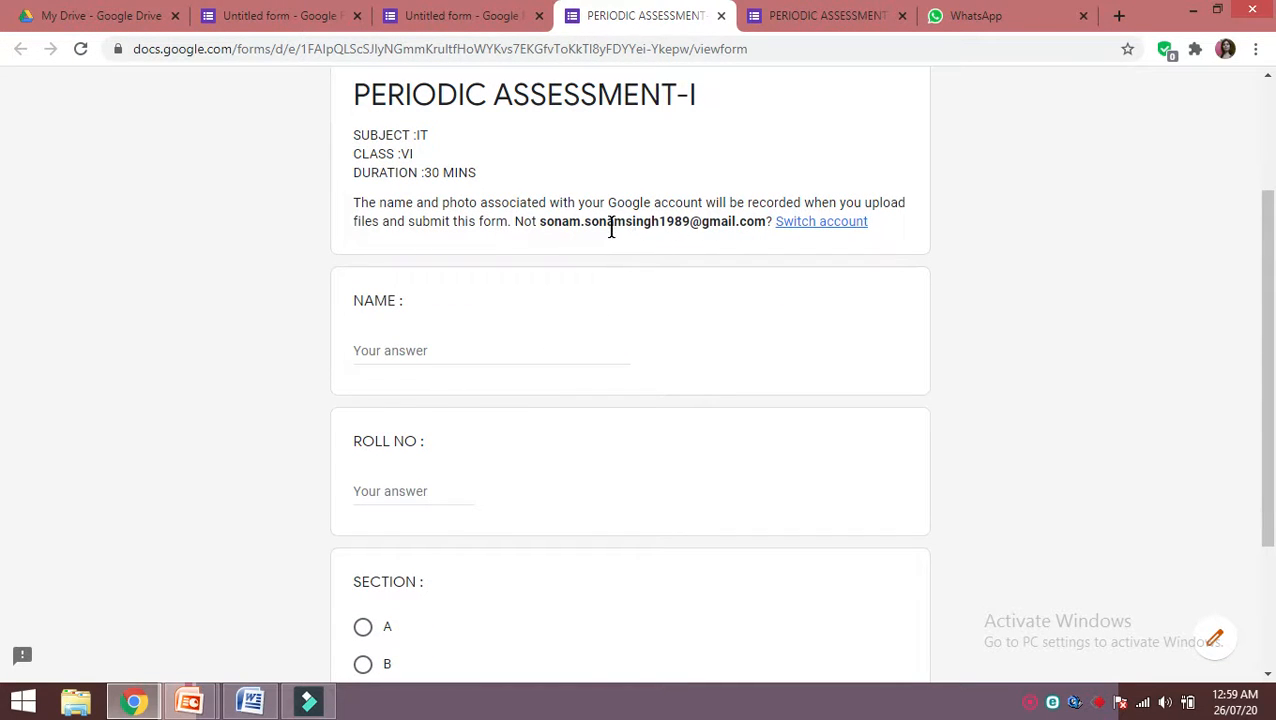
scroll(715, 259, "down", 2)
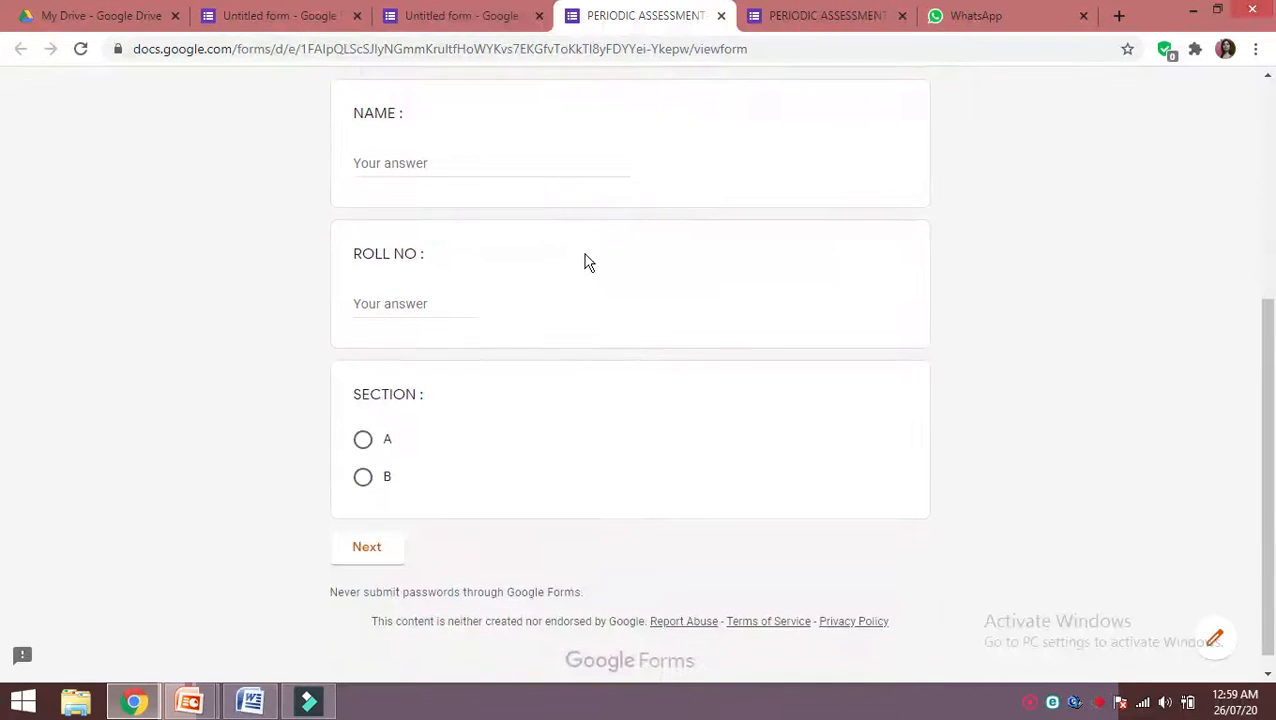
left_click(490, 168)
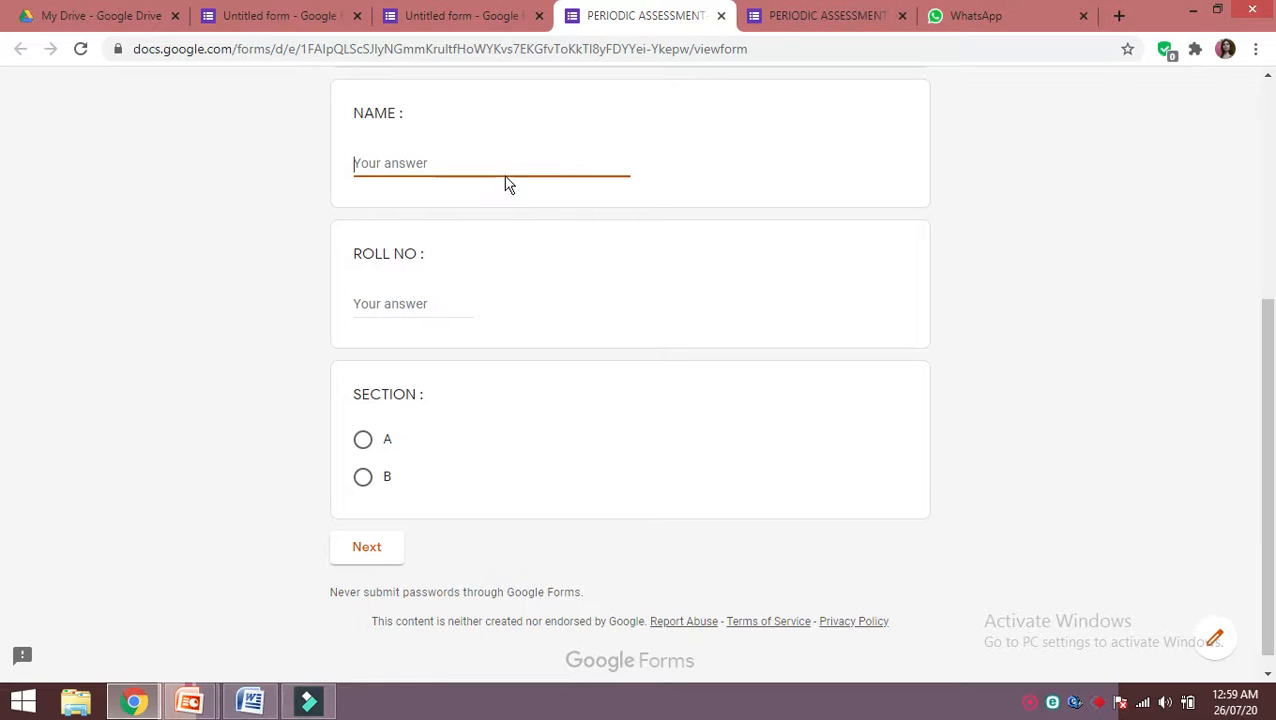
type("SONAM")
key("Tab")
type("12")
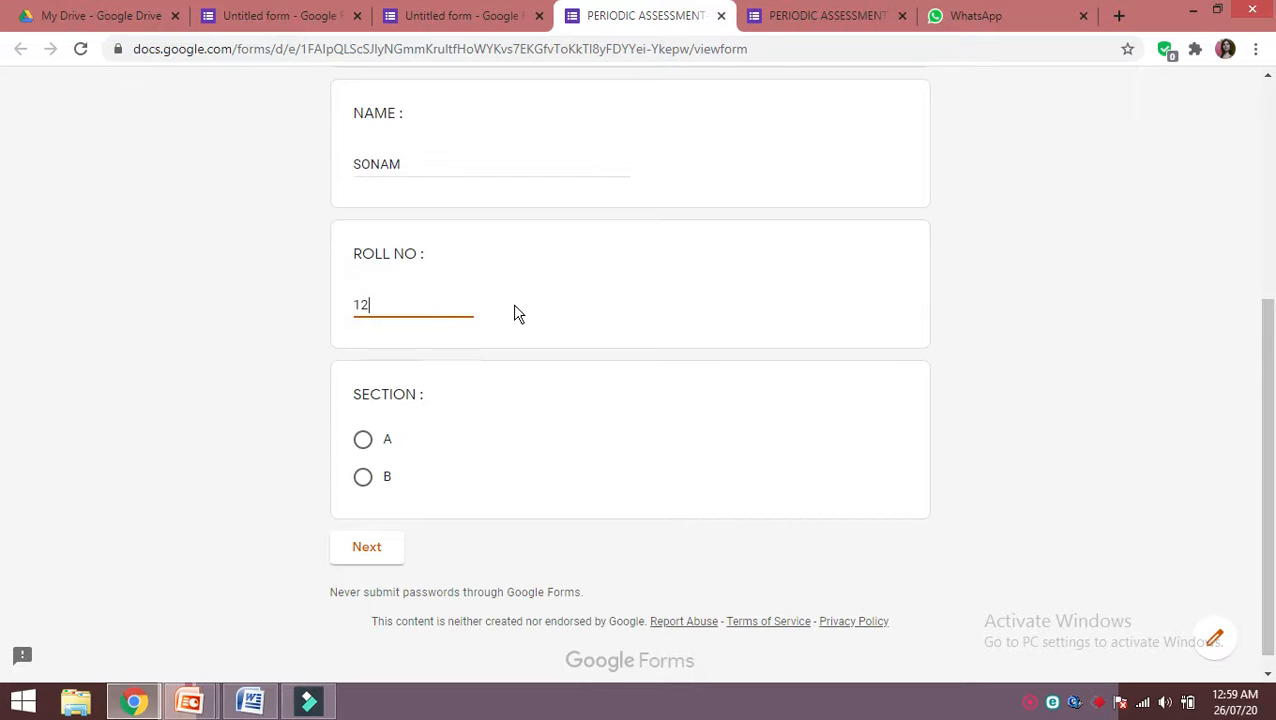
left_click(374, 450)
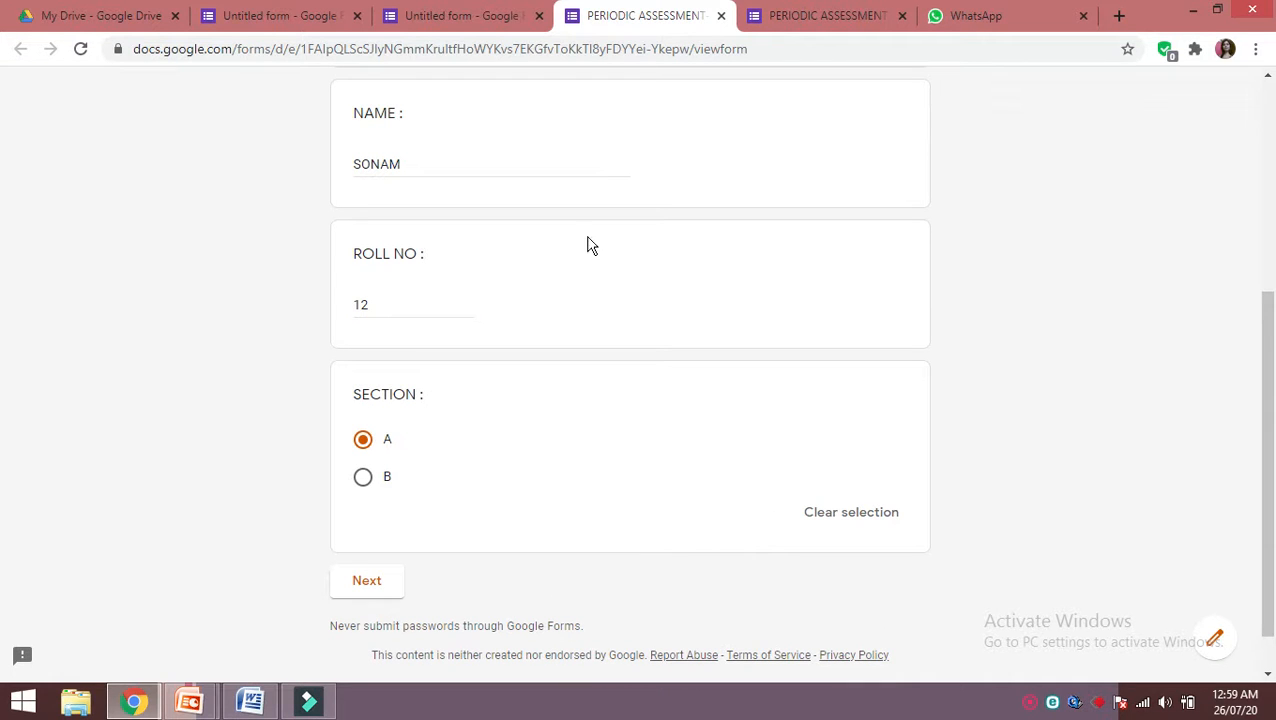
left_click(367, 582)
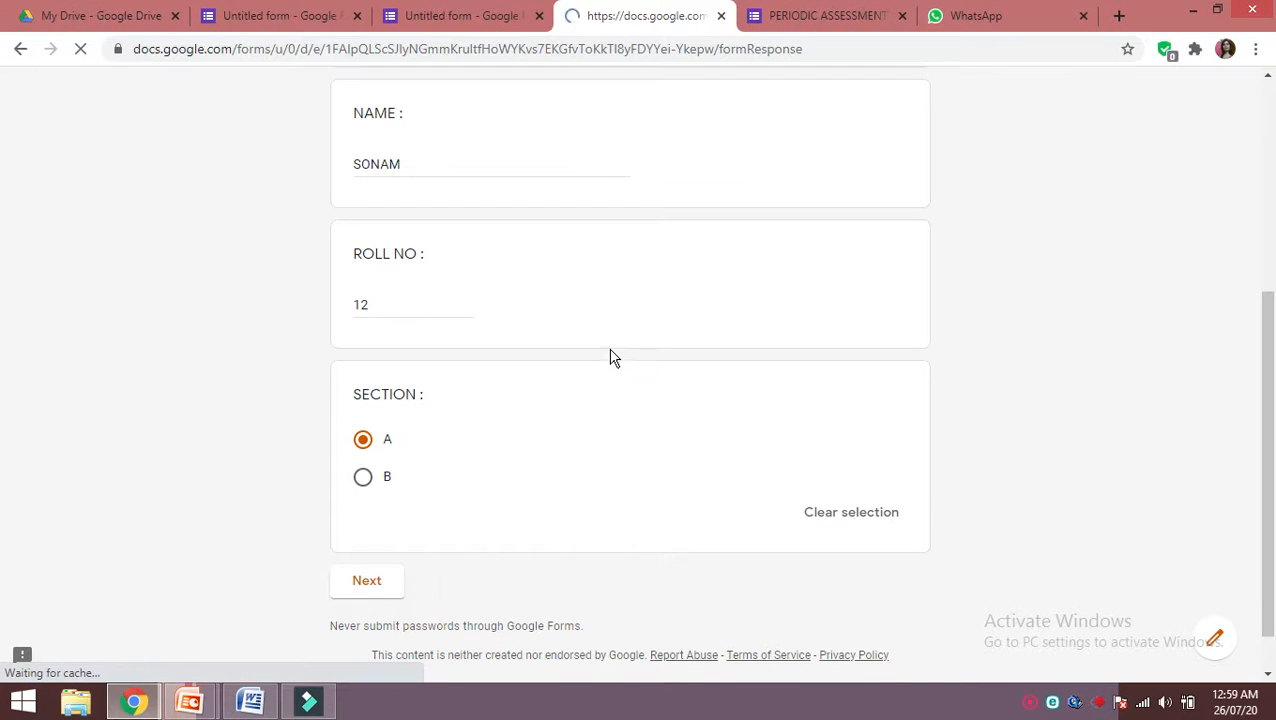
Answer the spreadsheet question with Worksheet and the cell color question with Fill color, and continue to the next section
scroll(644, 404, "down", 2)
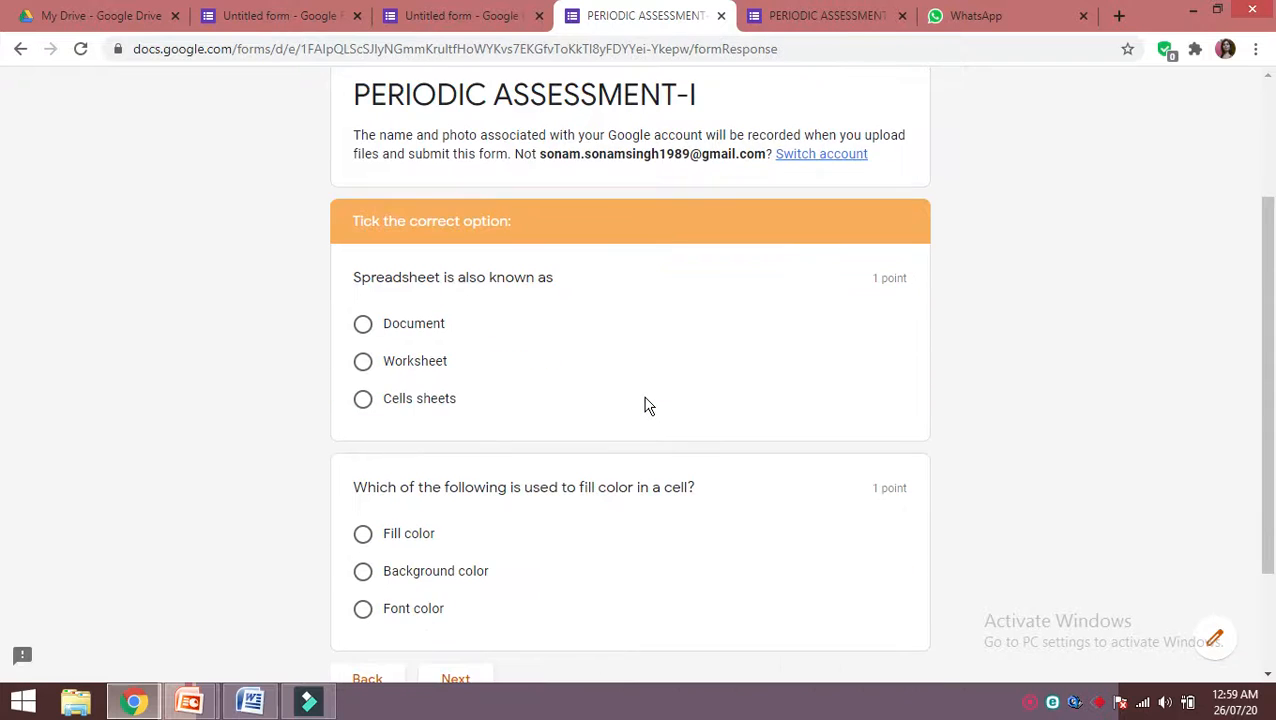
scroll(644, 404, "down", 1)
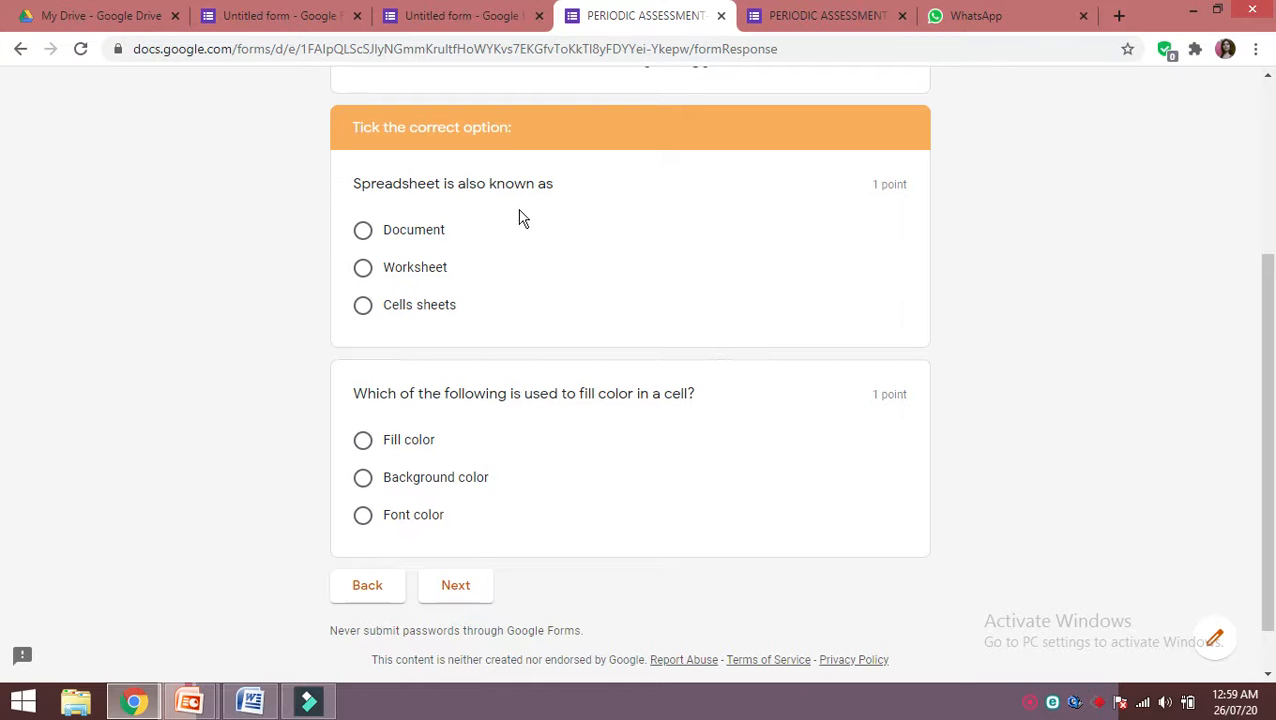
left_click(424, 277)
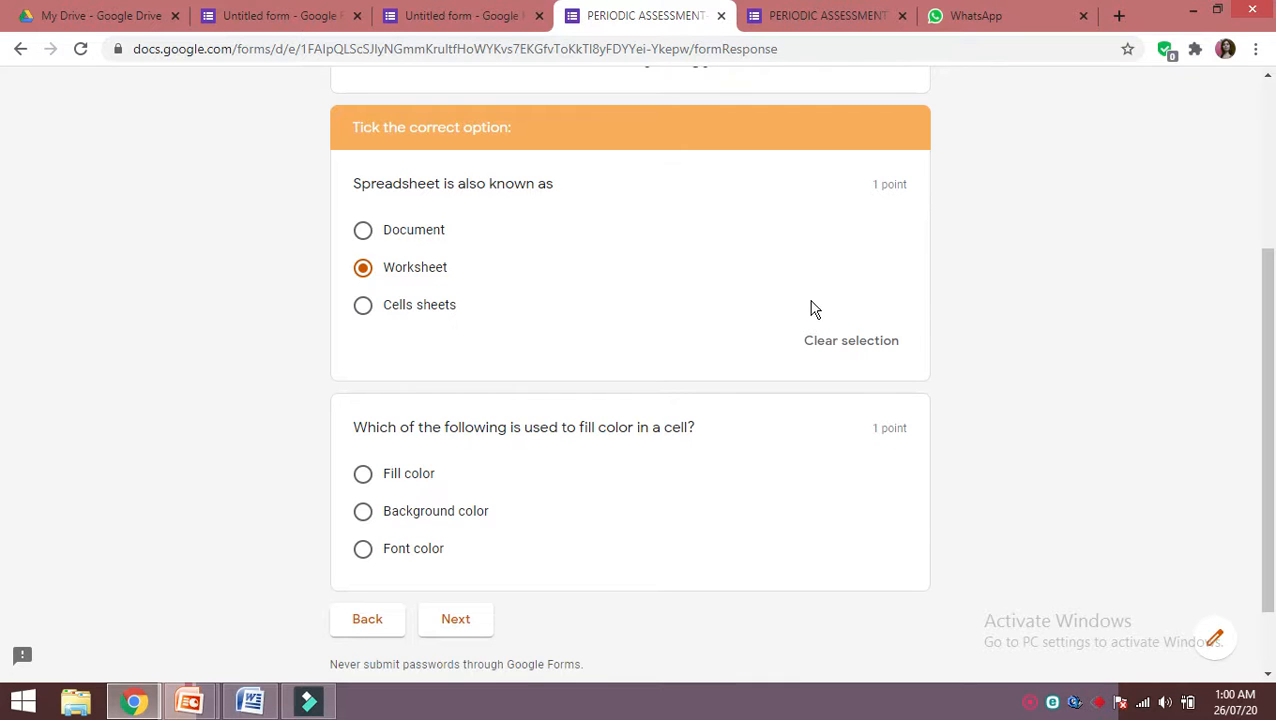
scroll(809, 307, "down", 1)
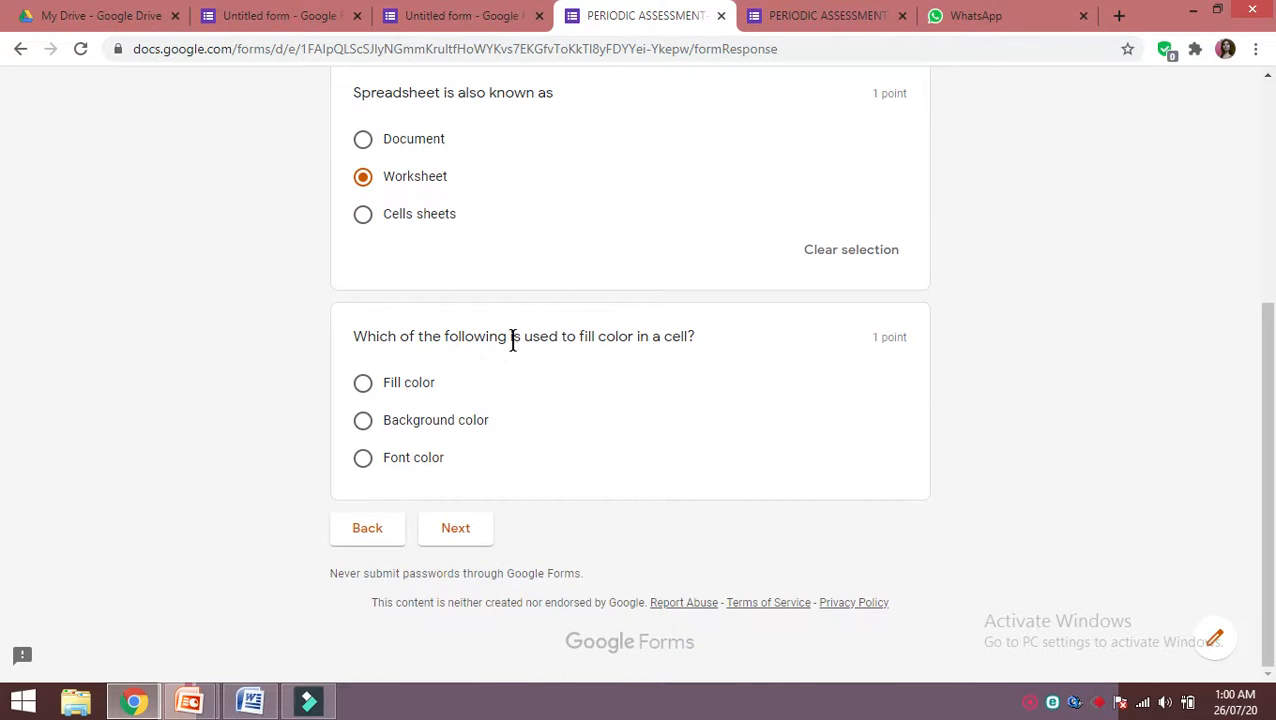
left_click(386, 391)
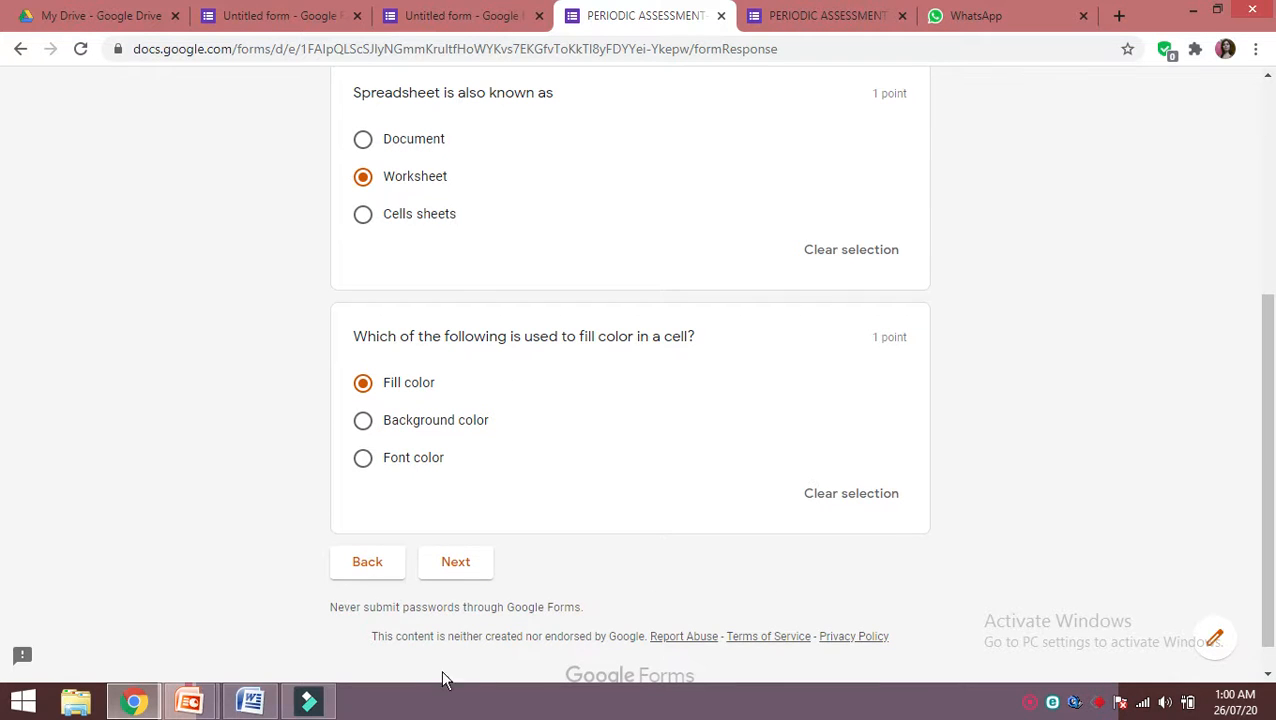
left_click(450, 566)
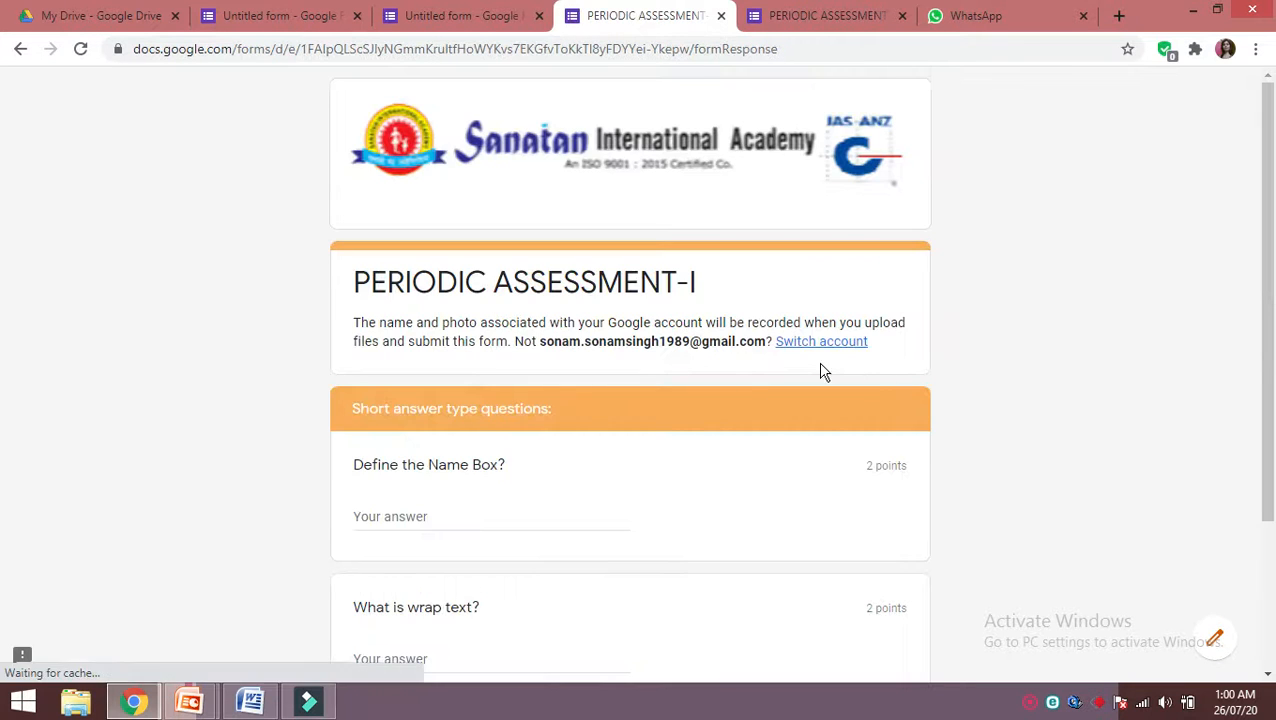
Answer the Name Box question with DFFFGFG and the wrap text question with DFGDFGDFG, and continue to the next section
scroll(710, 420, "down", 2)
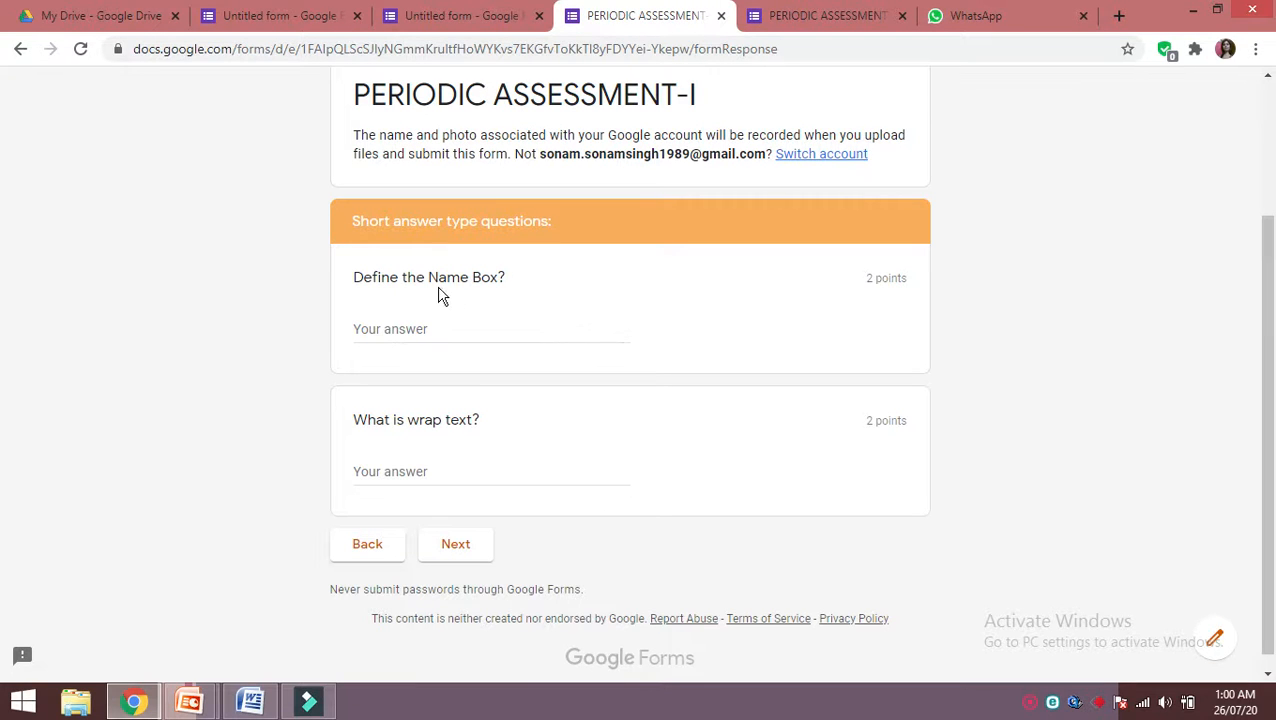
left_click(443, 334)
type("DFF")
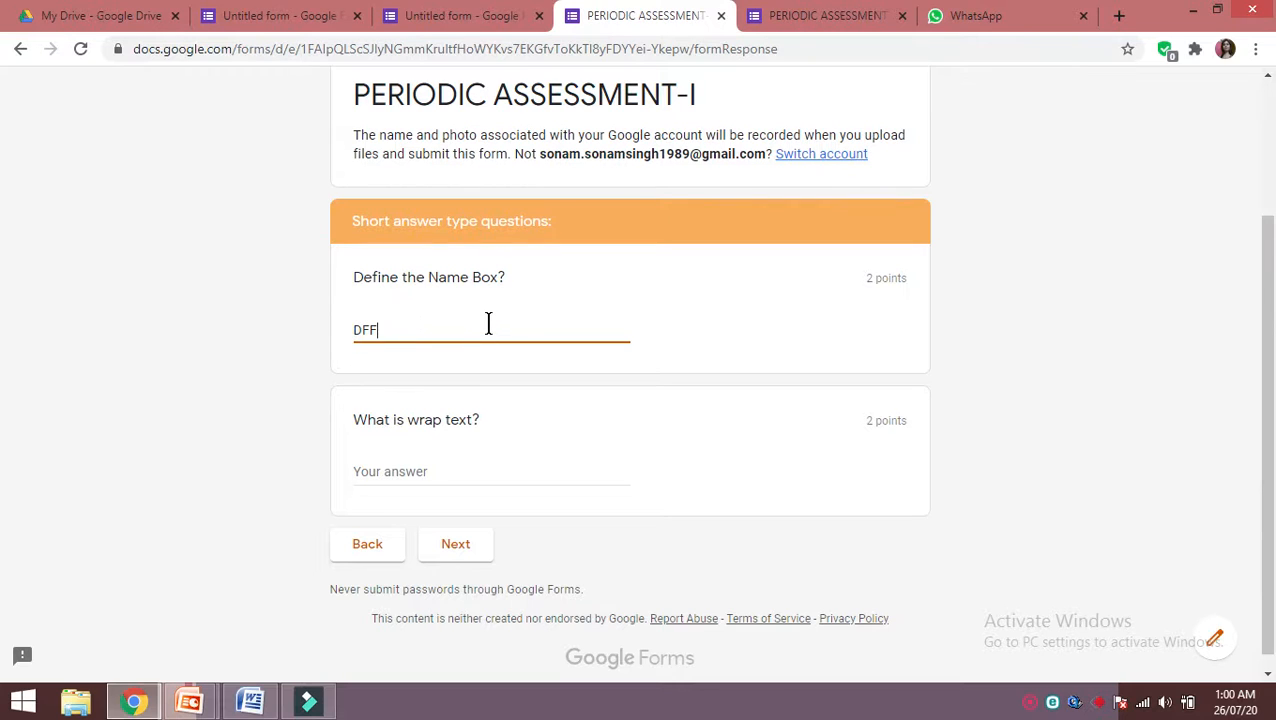
type("FGFG")
left_click(410, 472)
type("DFGDFGDFG")
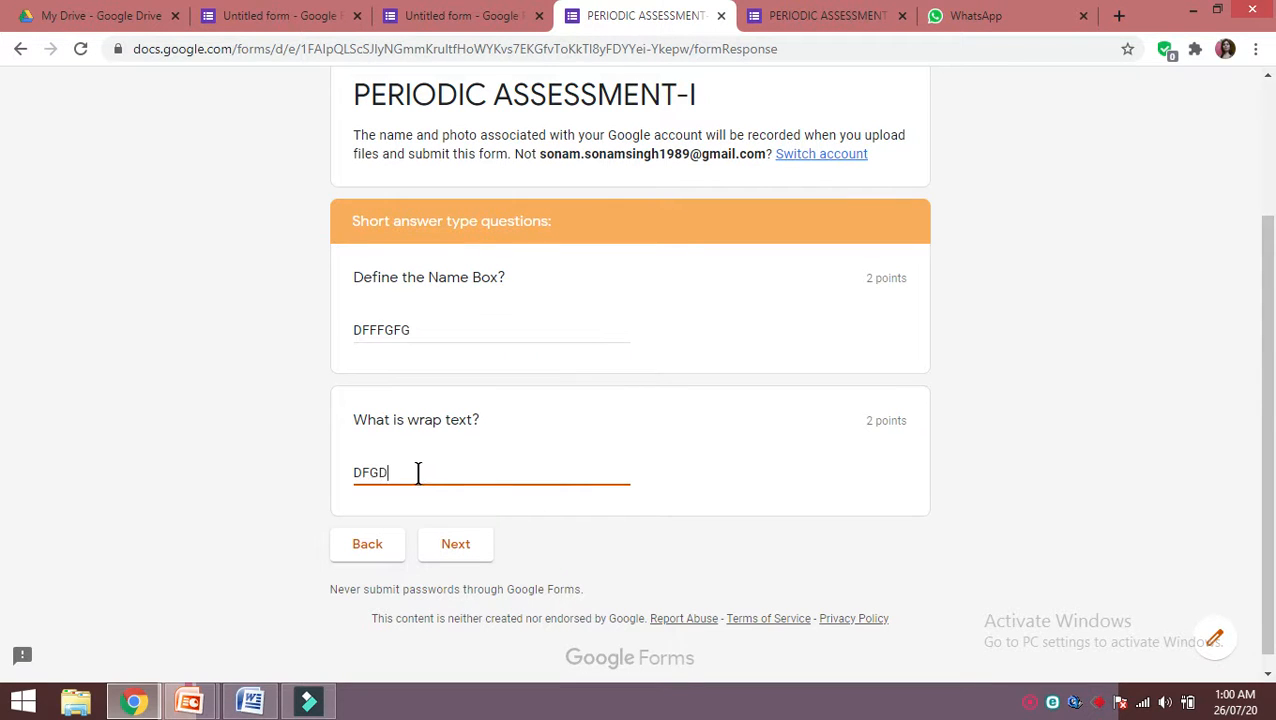
left_click(456, 548)
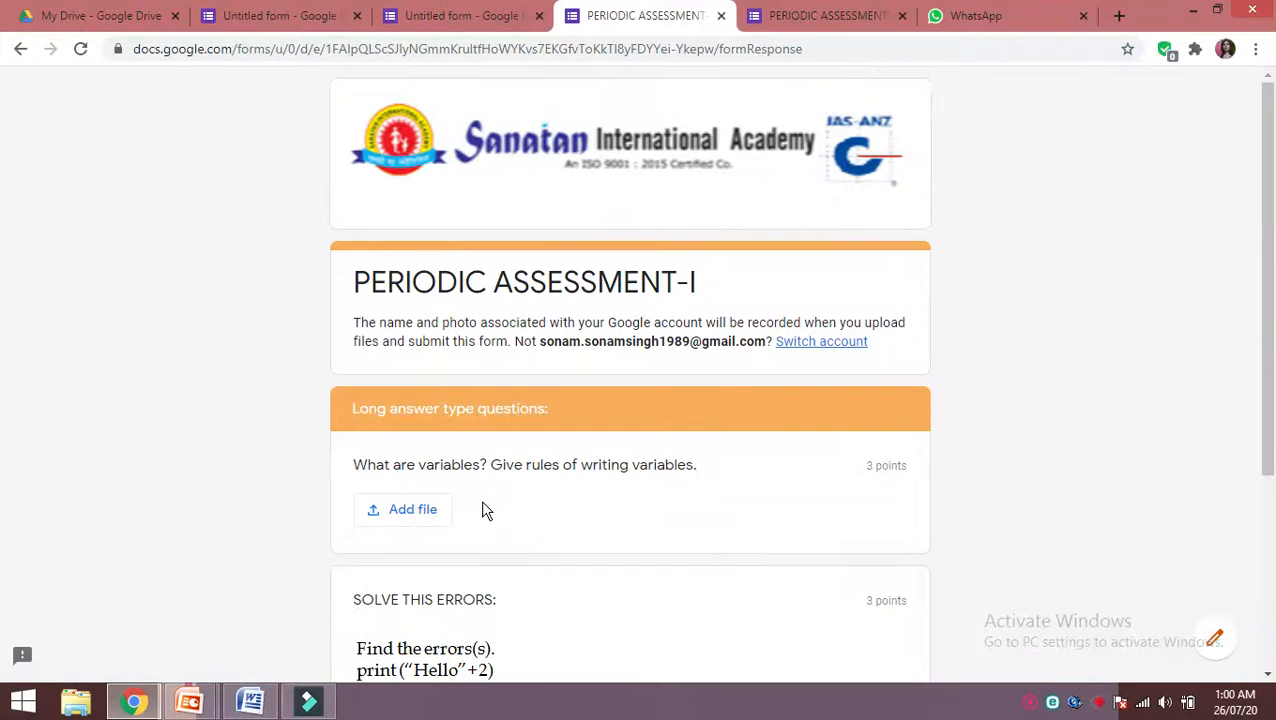
Upload 20200713_112544.jpg from the Desktop as the answer to the question about variables
scroll(487, 512, "down", 1)
scroll(490, 510, "down", 2)
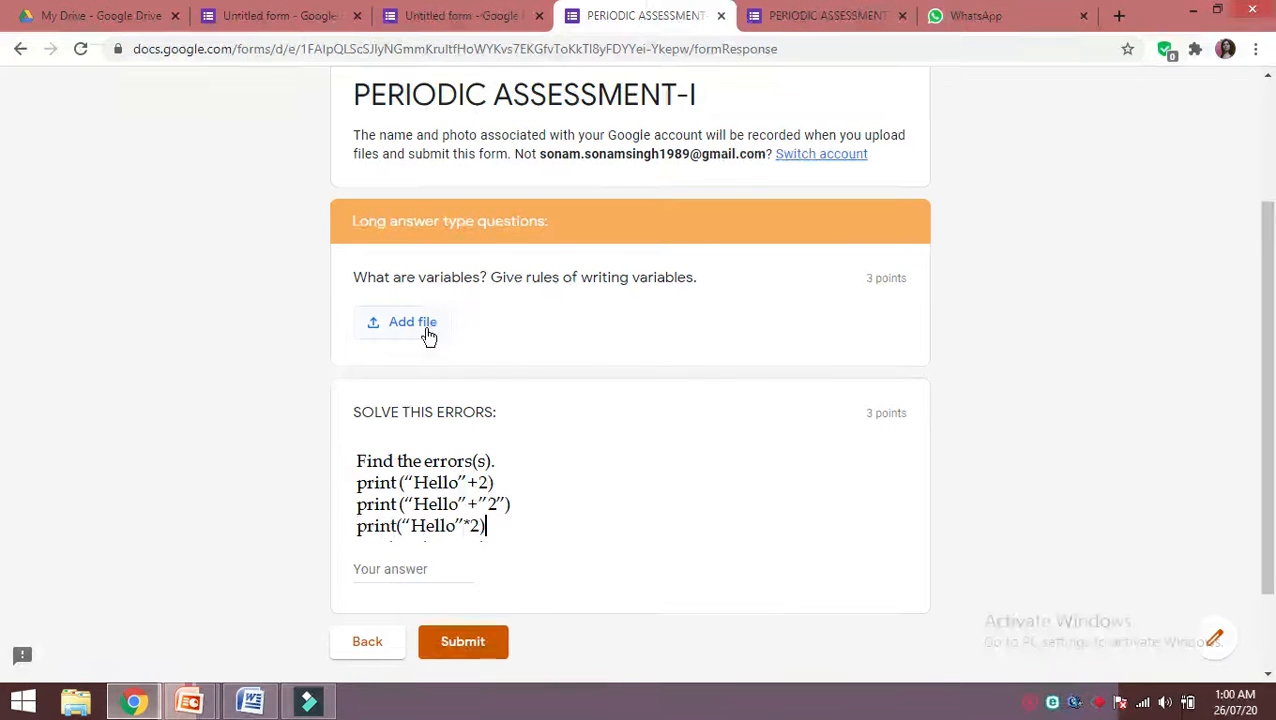
left_click(413, 323)
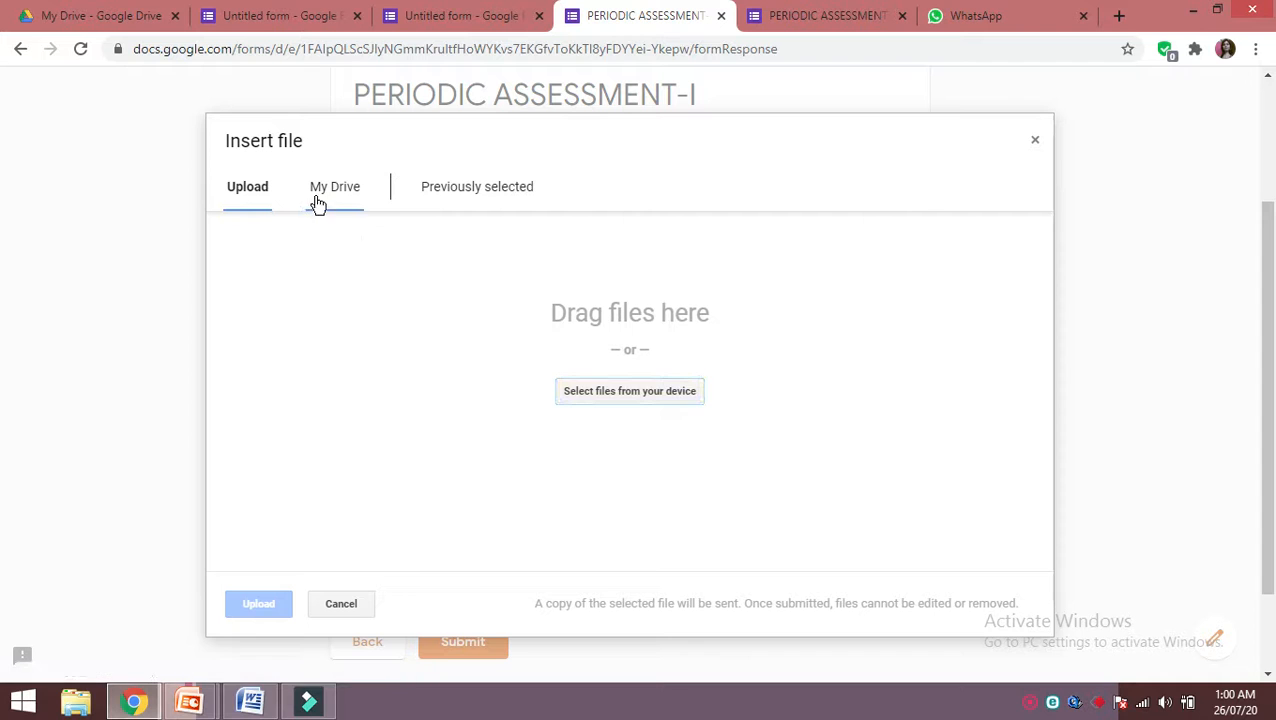
left_click(605, 399)
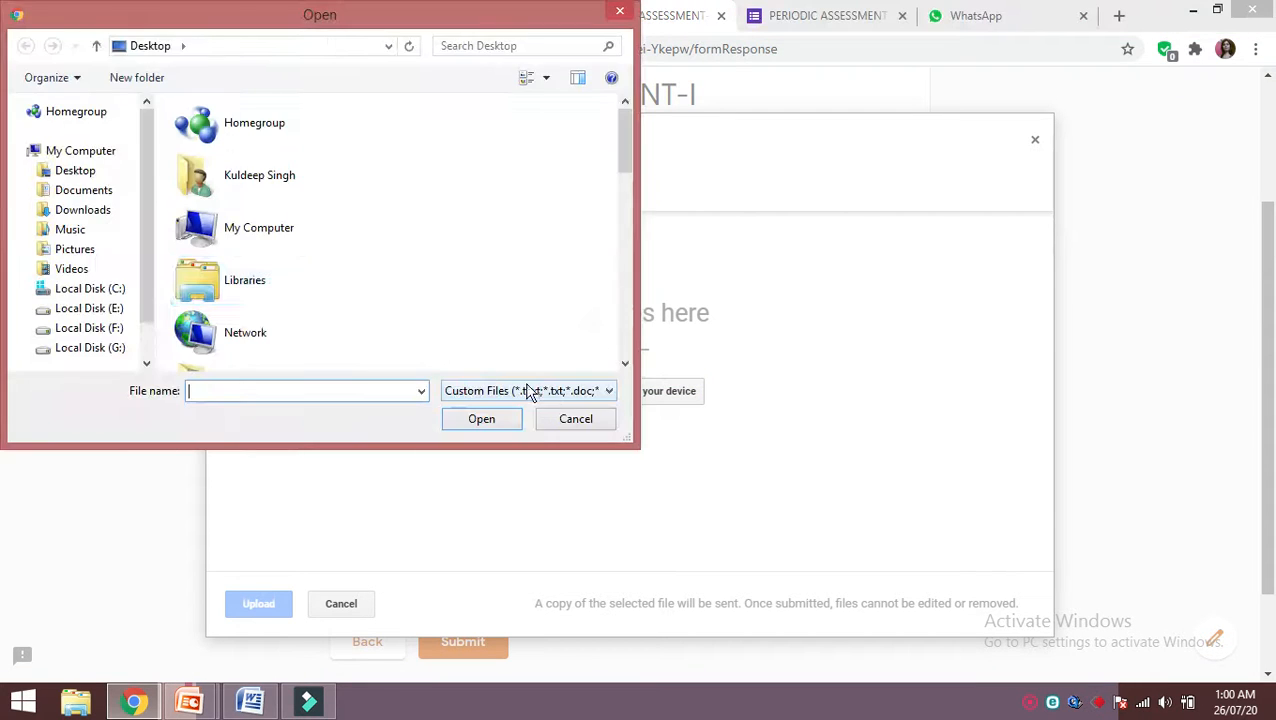
left_click(74, 171)
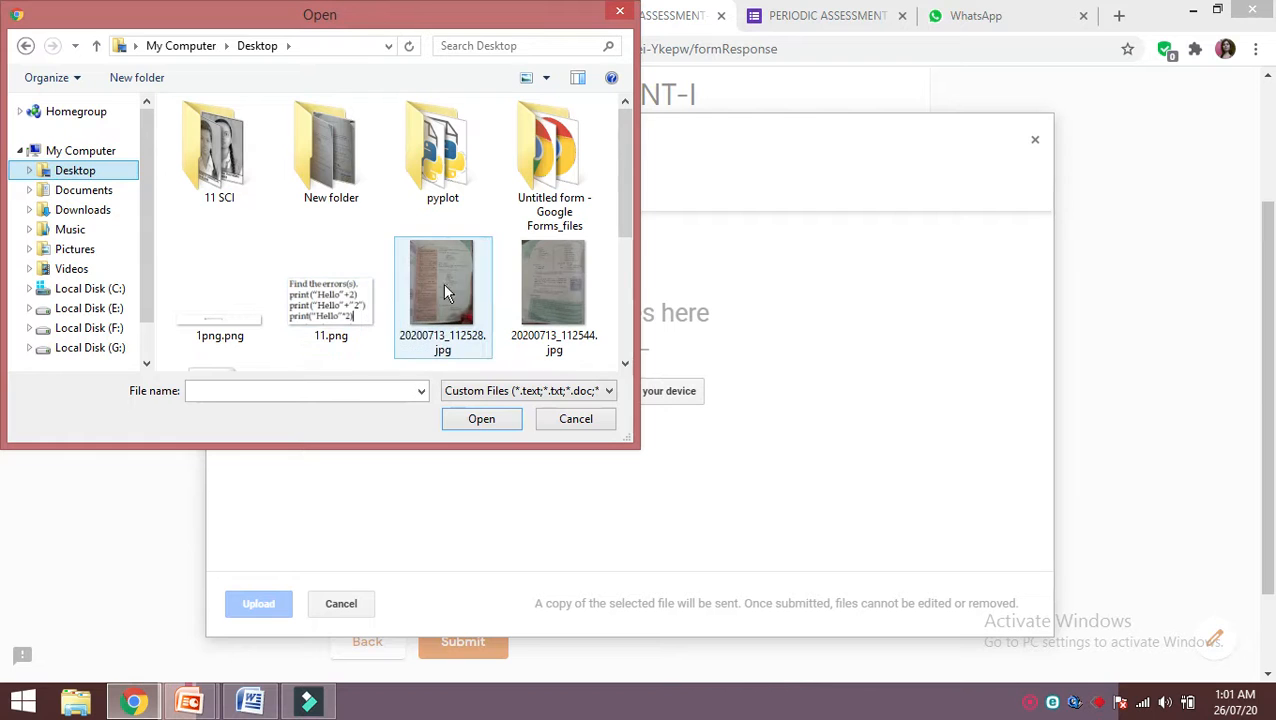
left_click(573, 292)
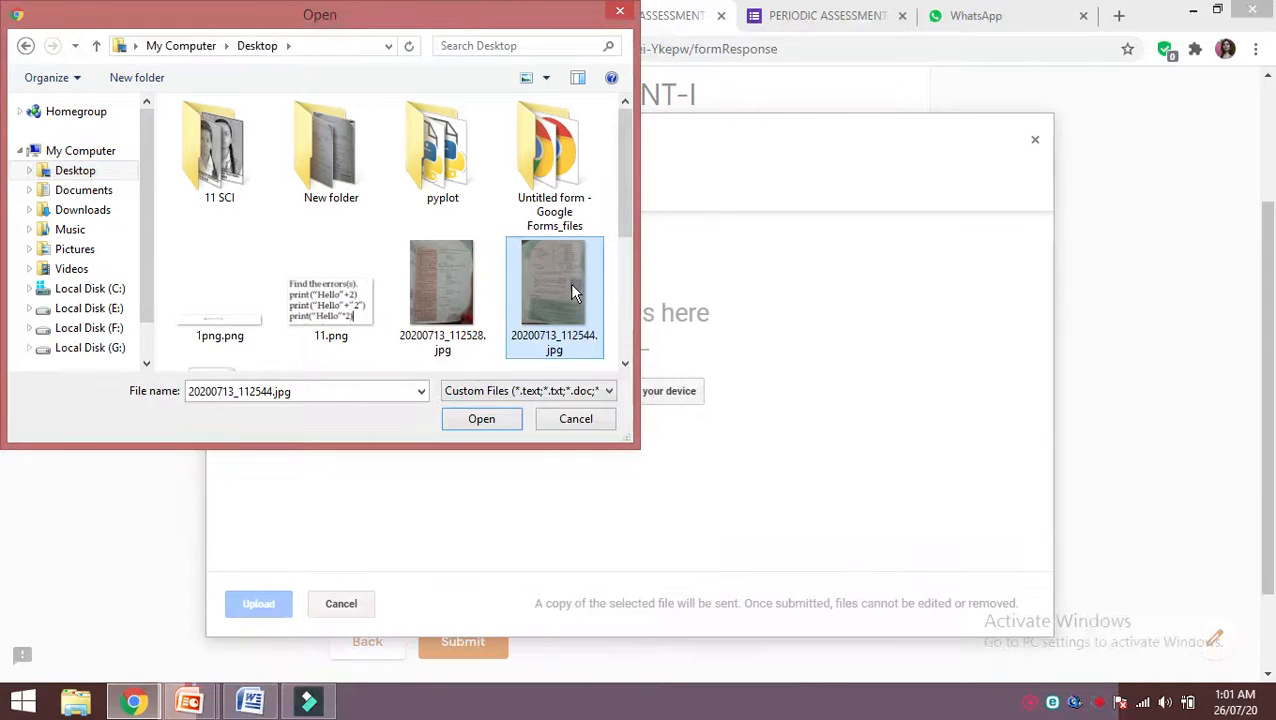
double_click(571, 288)
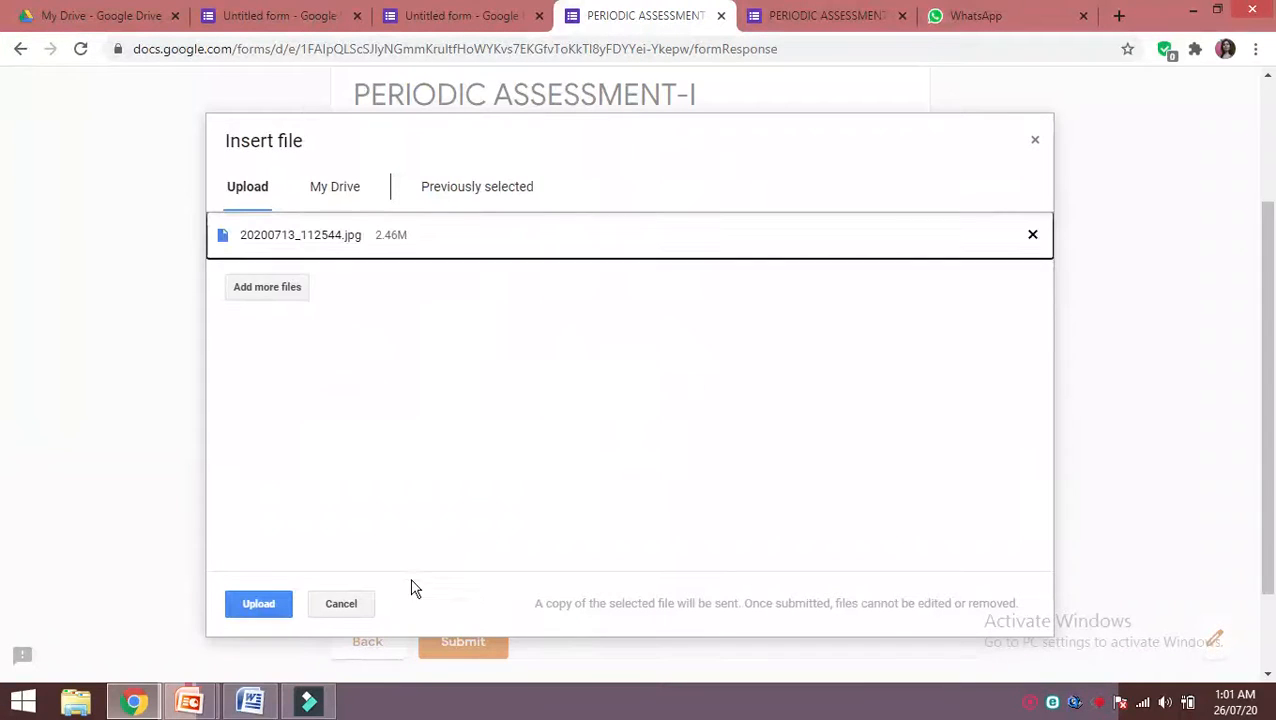
left_click(266, 605)
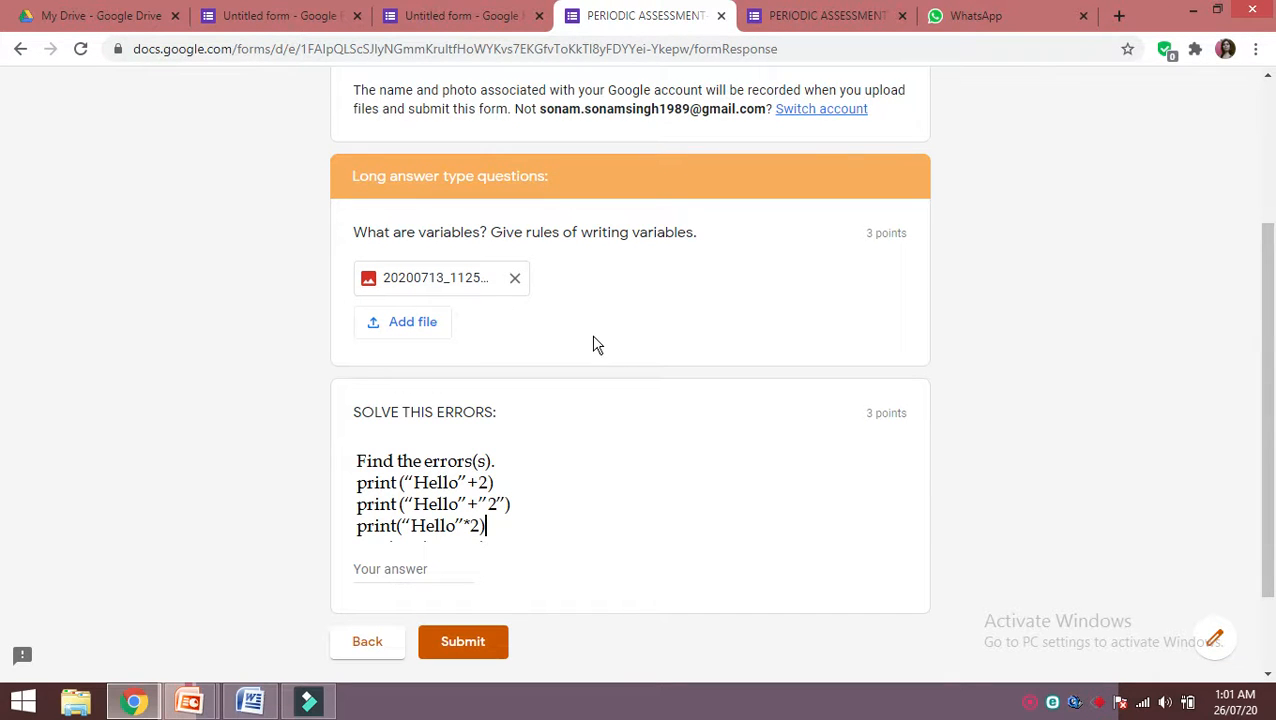
Answer the SOLVE THIS ERRORS question with 32 and submit the form
scroll(433, 310, "down", 1)
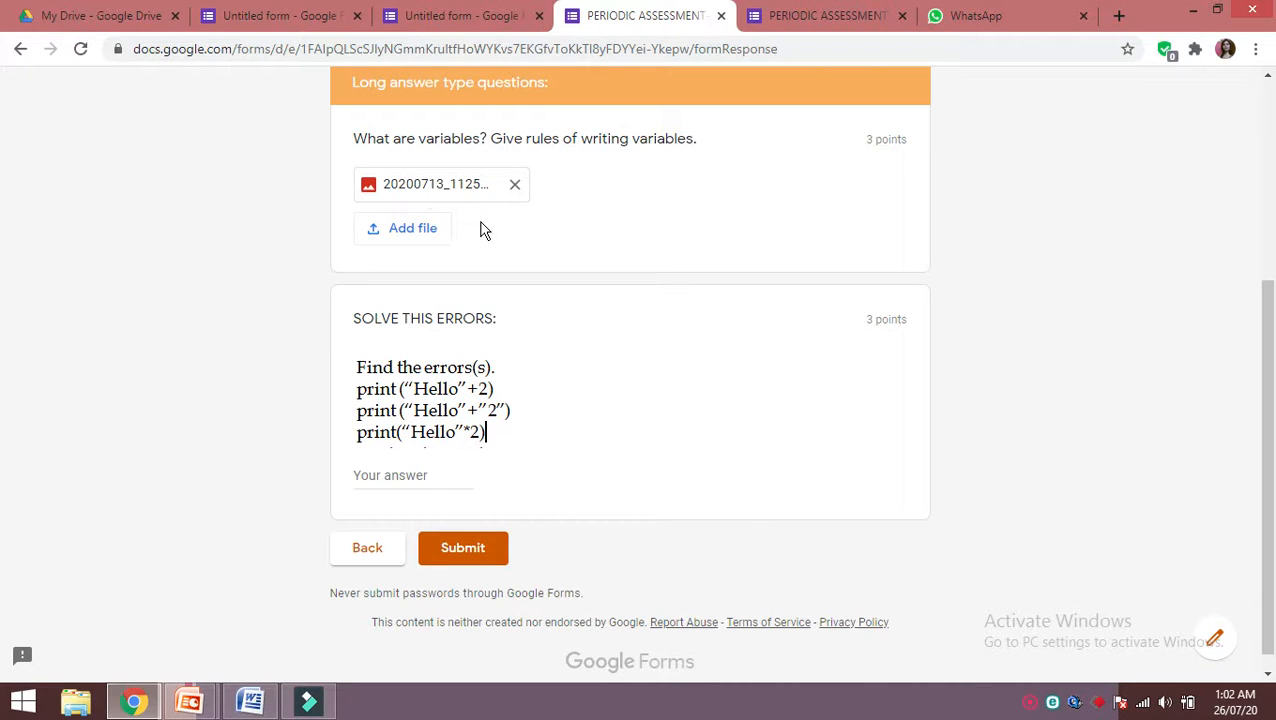
scroll(480, 233, "down", 1)
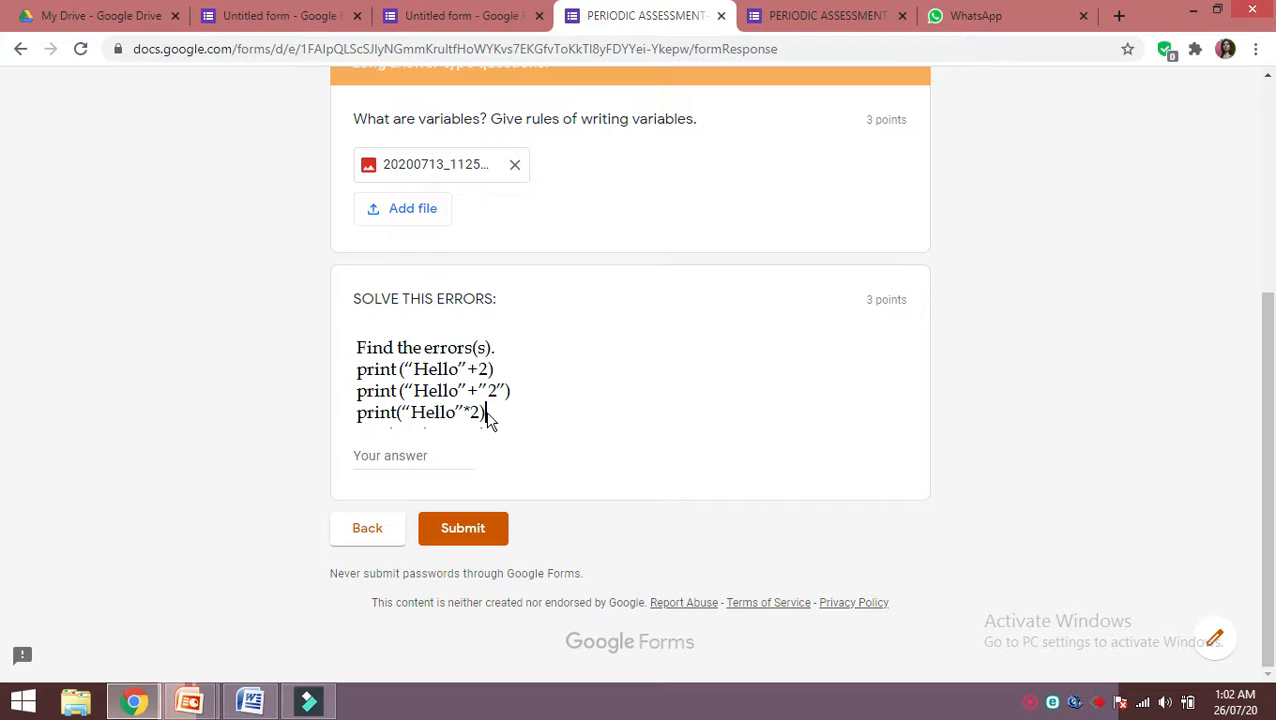
left_click(424, 456)
type("DFG")
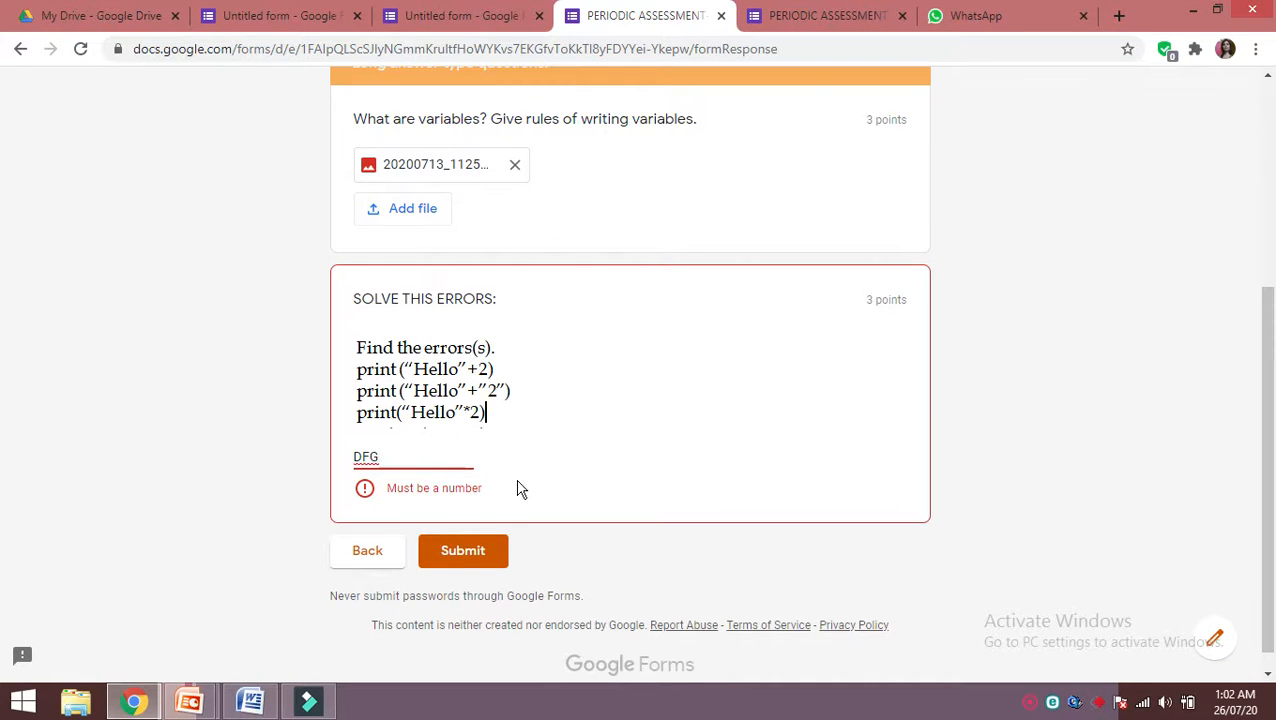
left_click_drag(444, 460, 350, 457)
type("32")
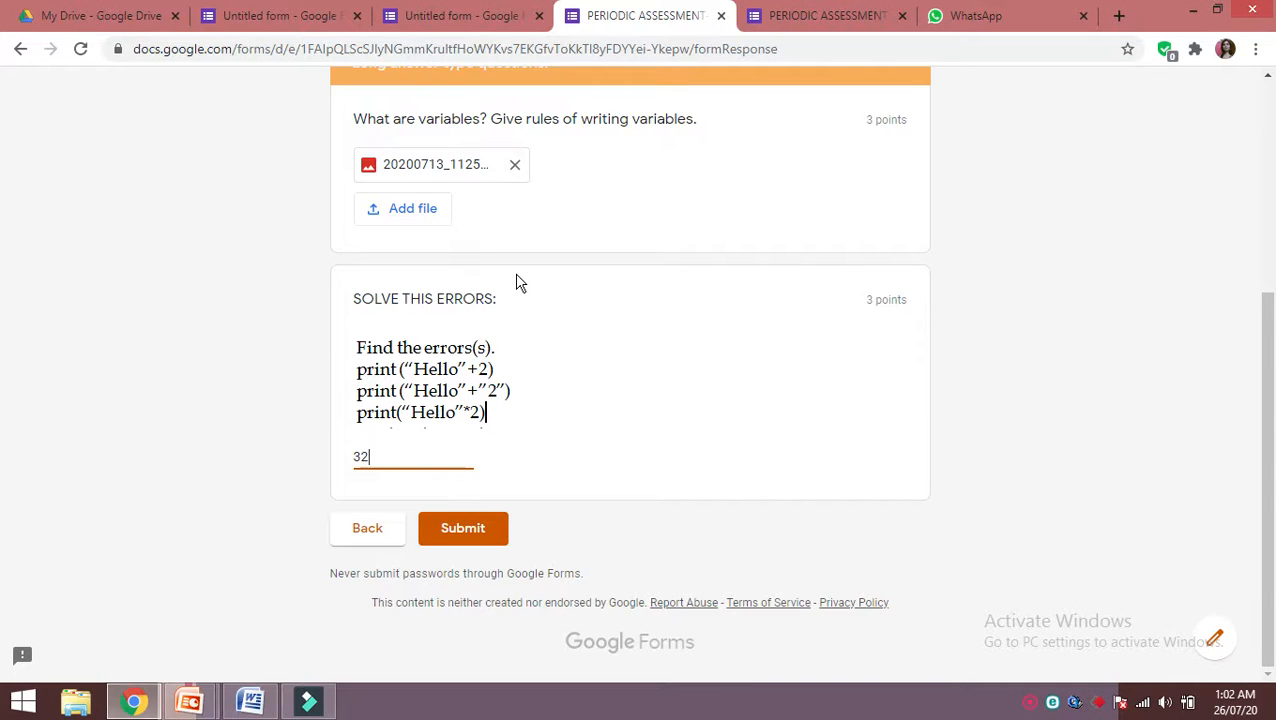
scroll(516, 282, "up", 2)
scroll(518, 280, "down", 2)
left_click(471, 528)
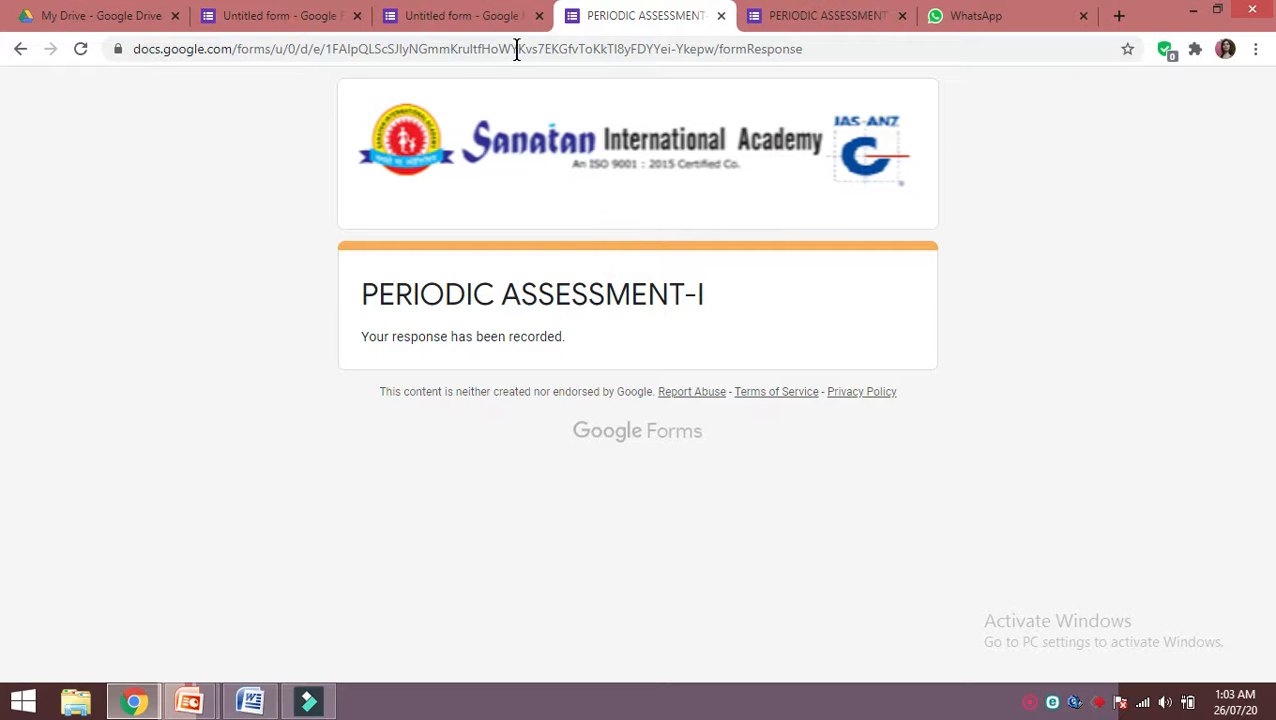
Switch to the form editor, show the form's responses and start exporting them to a spreadsheet
left_click(478, 18)
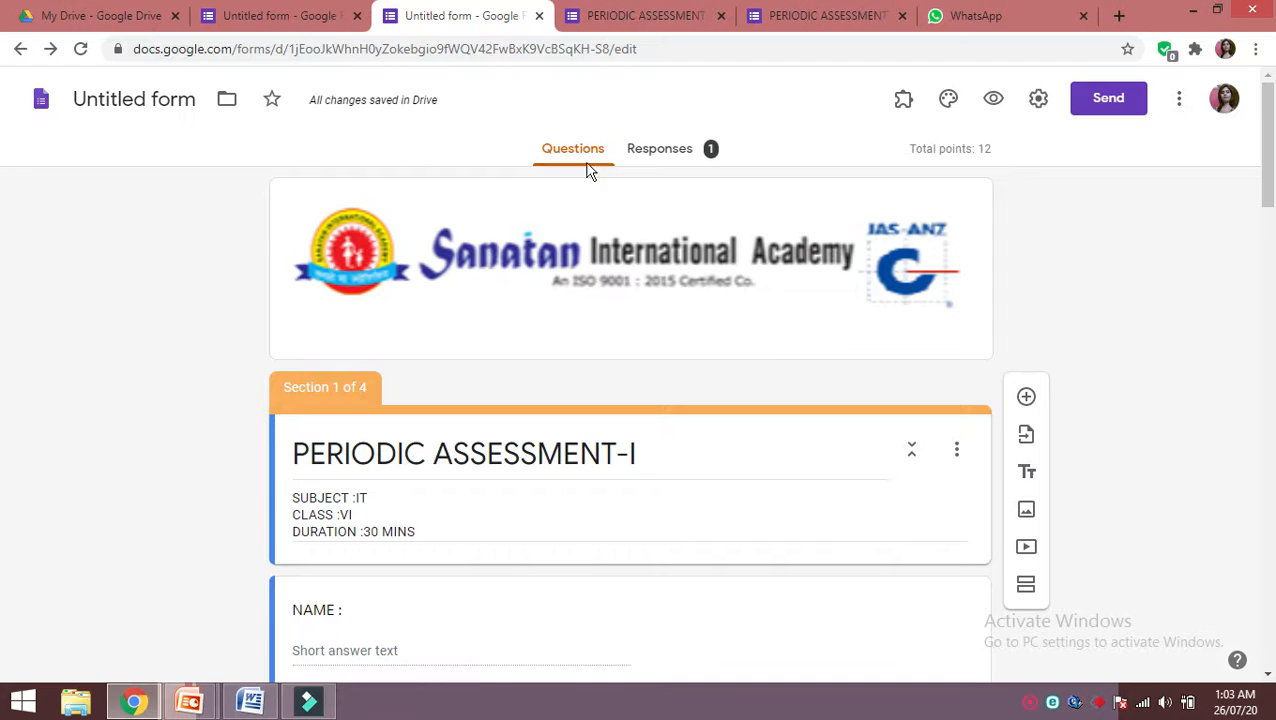
left_click(660, 150)
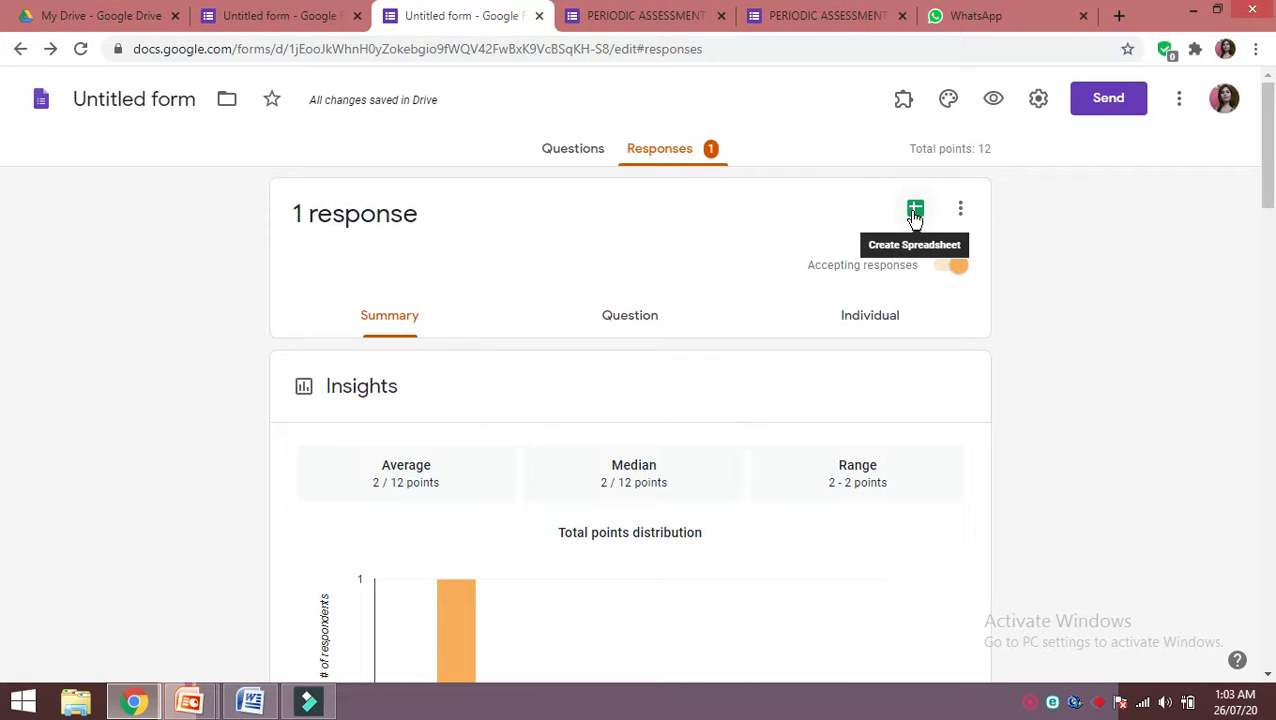
left_click(915, 212)
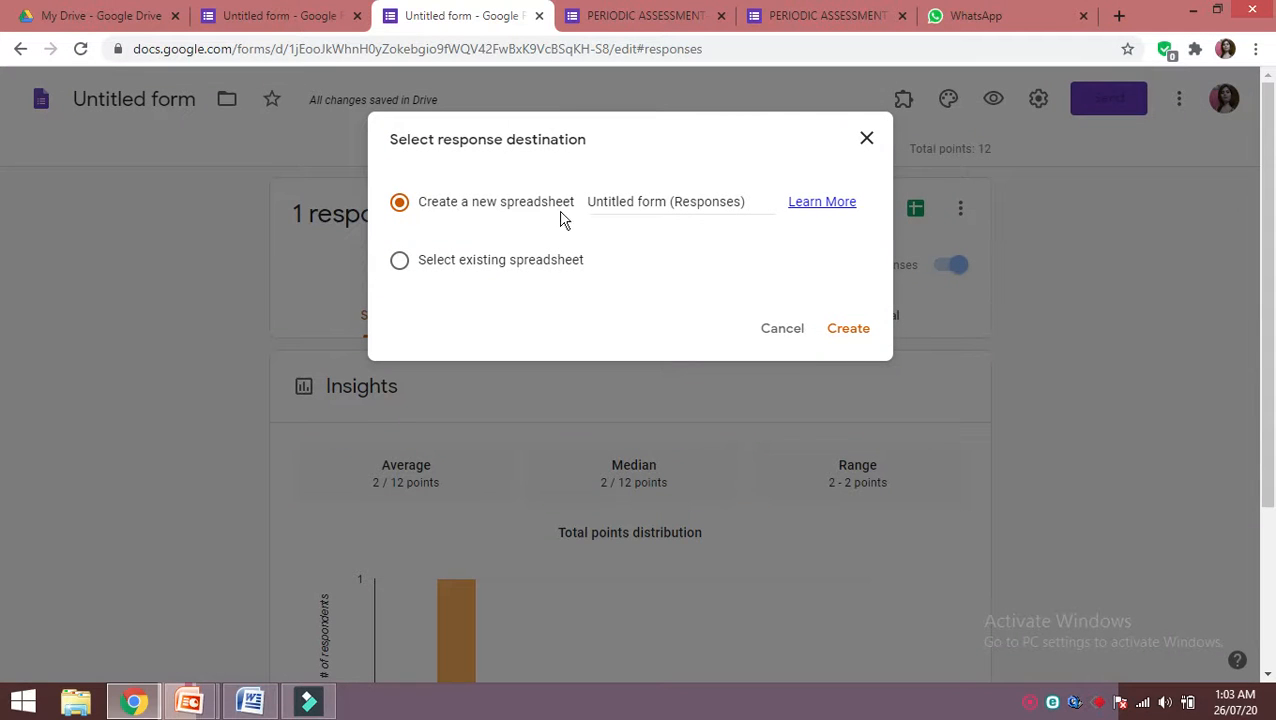
Name the new response spreadsheet IT RESPOSES and create it
left_click(622, 203)
type("it")
key("BackSpace")
key("BackSpace")
key("BackSpace")
key("BackSpace")
key("BackSpace")
key("BackSpace")
key("BackSpace")
key("BackSpace")
key("BackSpace")
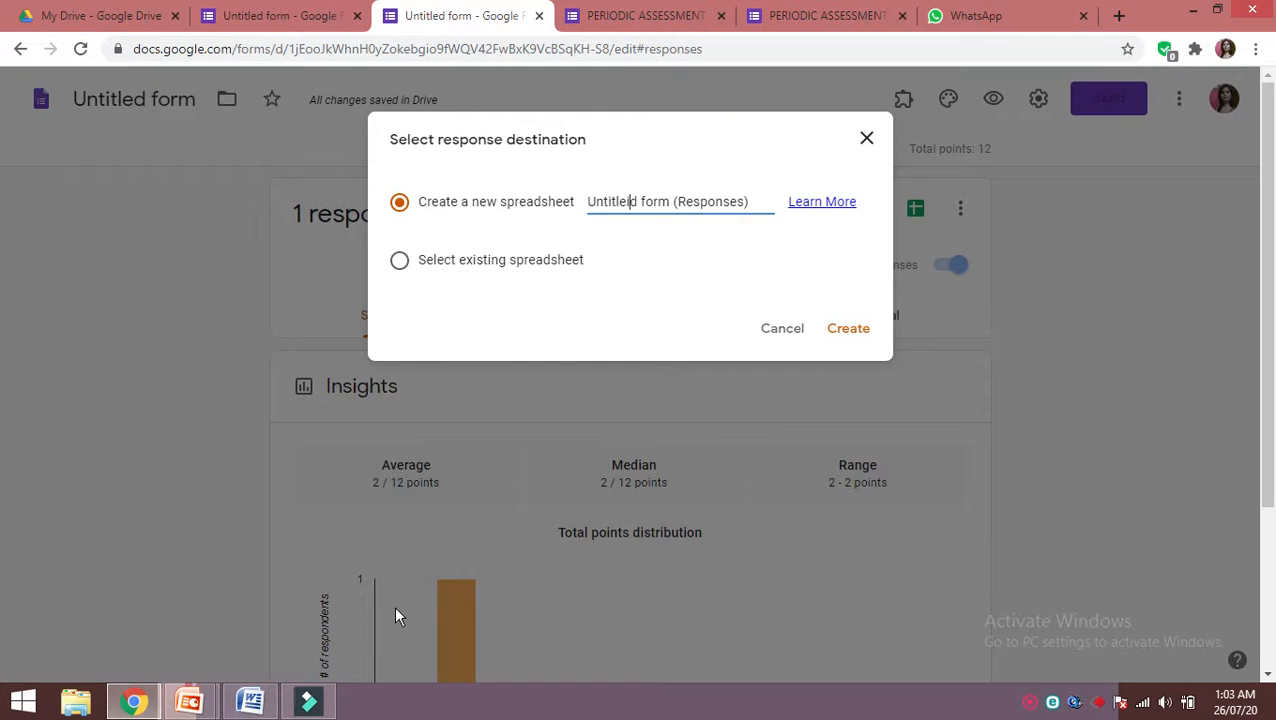
key("Delete")
key("Delete")
key("Delete")
key("Delete")
key("Delete")
key("Delete")
key("Delete")
key("Delete")
key("Delete")
key("Delete")
key("Delete")
key("Delete")
key("Delete")
key("Delete")
key("Delete")
key("Delete")
key("Delete")
key("Delete")
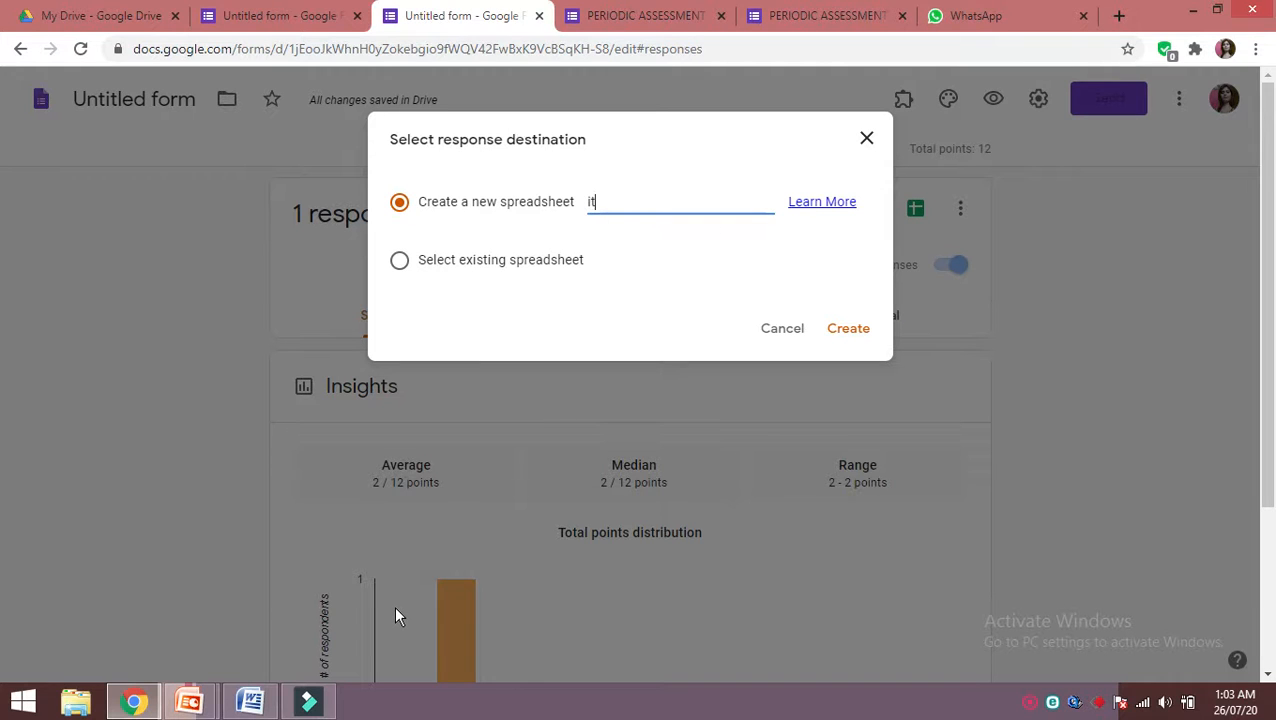
type("i")
key("BackSpace")
key("BackSpace")
type("IT")
type("RESPOSES")
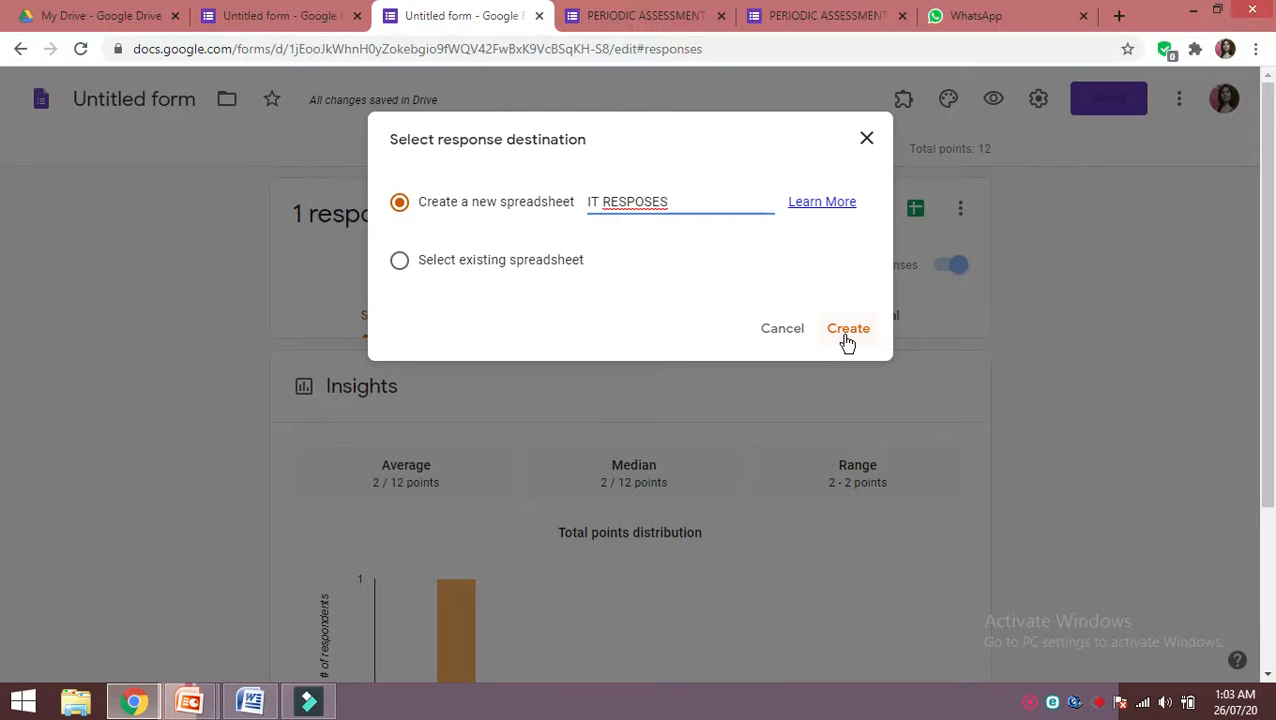
left_click(829, 342)
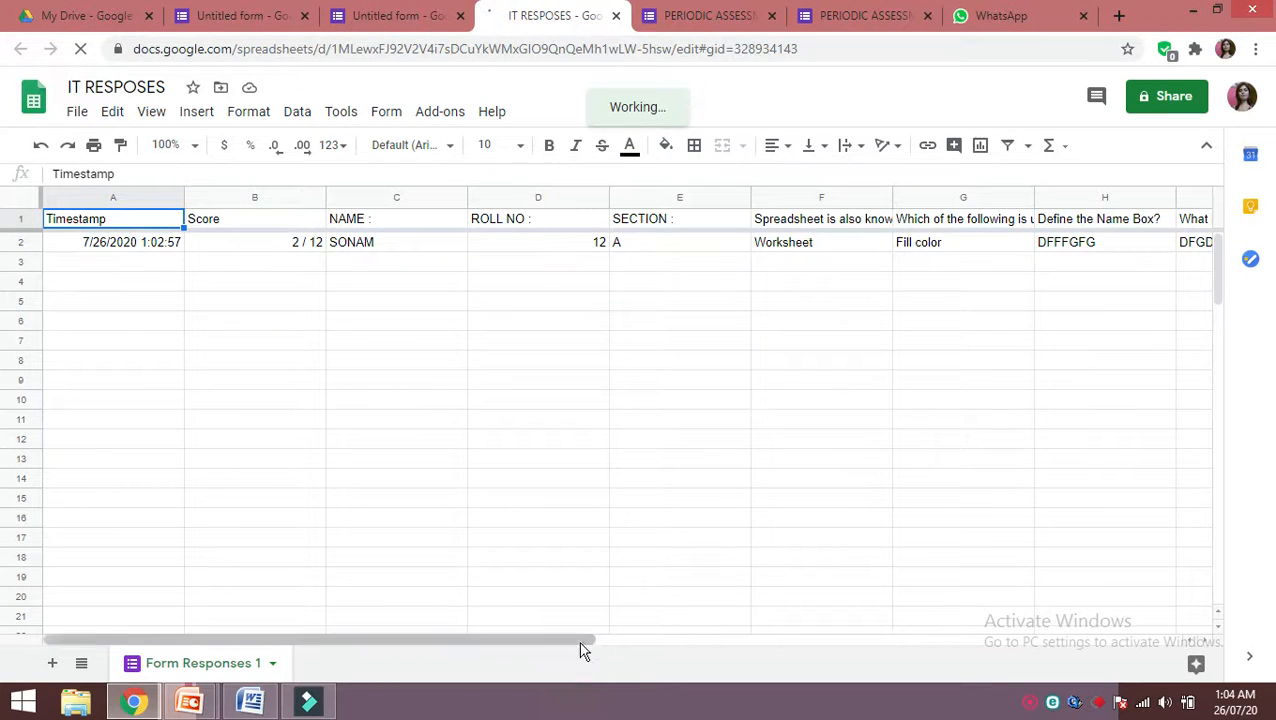
Review the submitted answers across the response columns and view the image uploaded for the variables question
left_click_drag(577, 640, 679, 640)
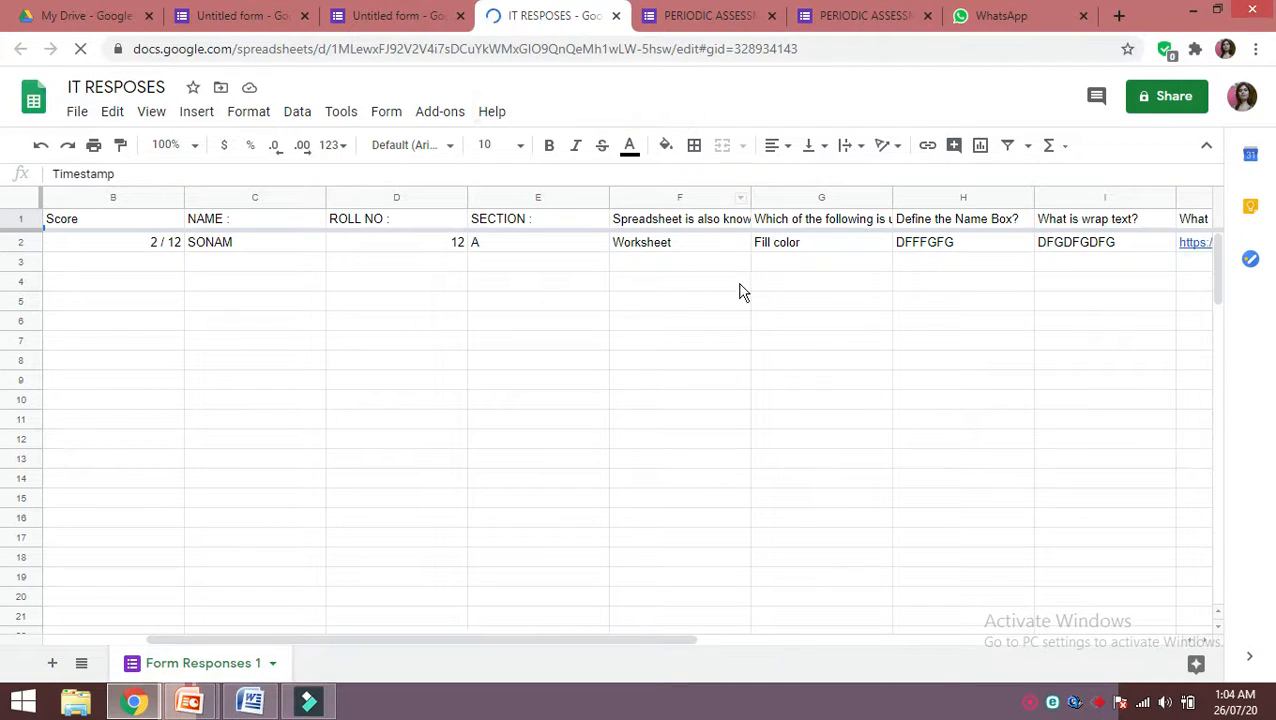
left_click_drag(665, 641, 697, 647)
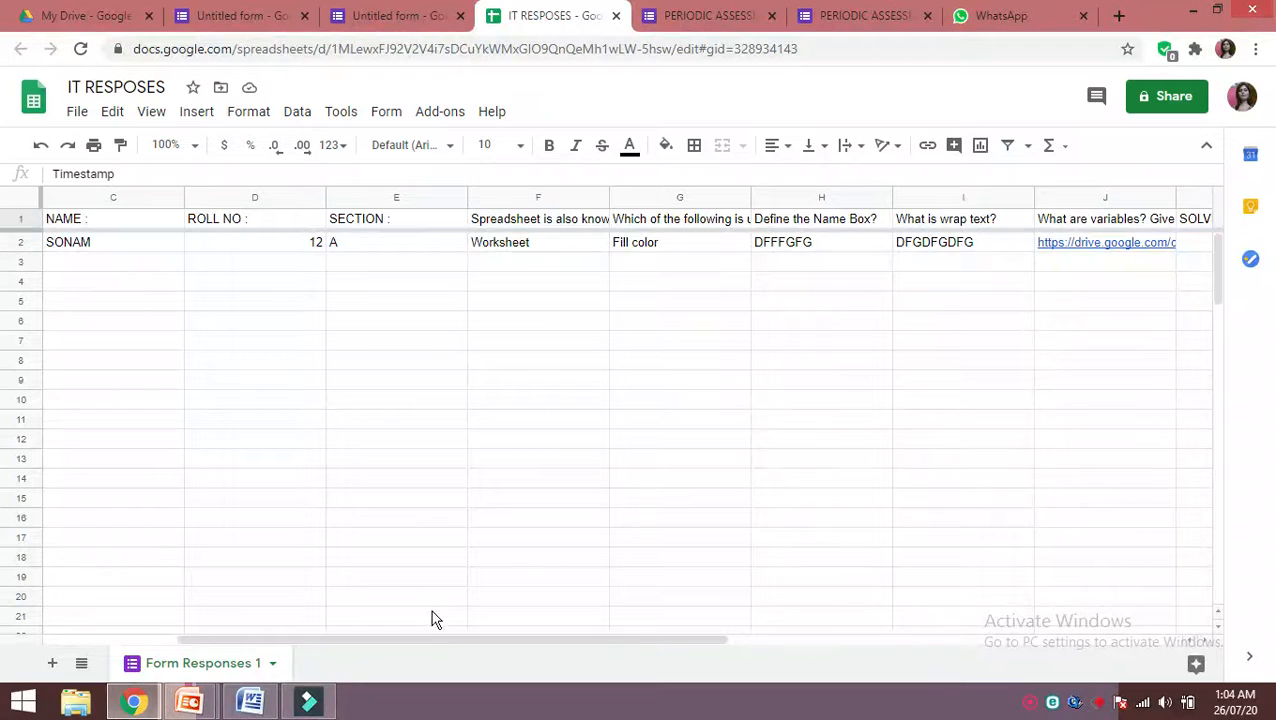
left_click_drag(474, 650, 672, 652)
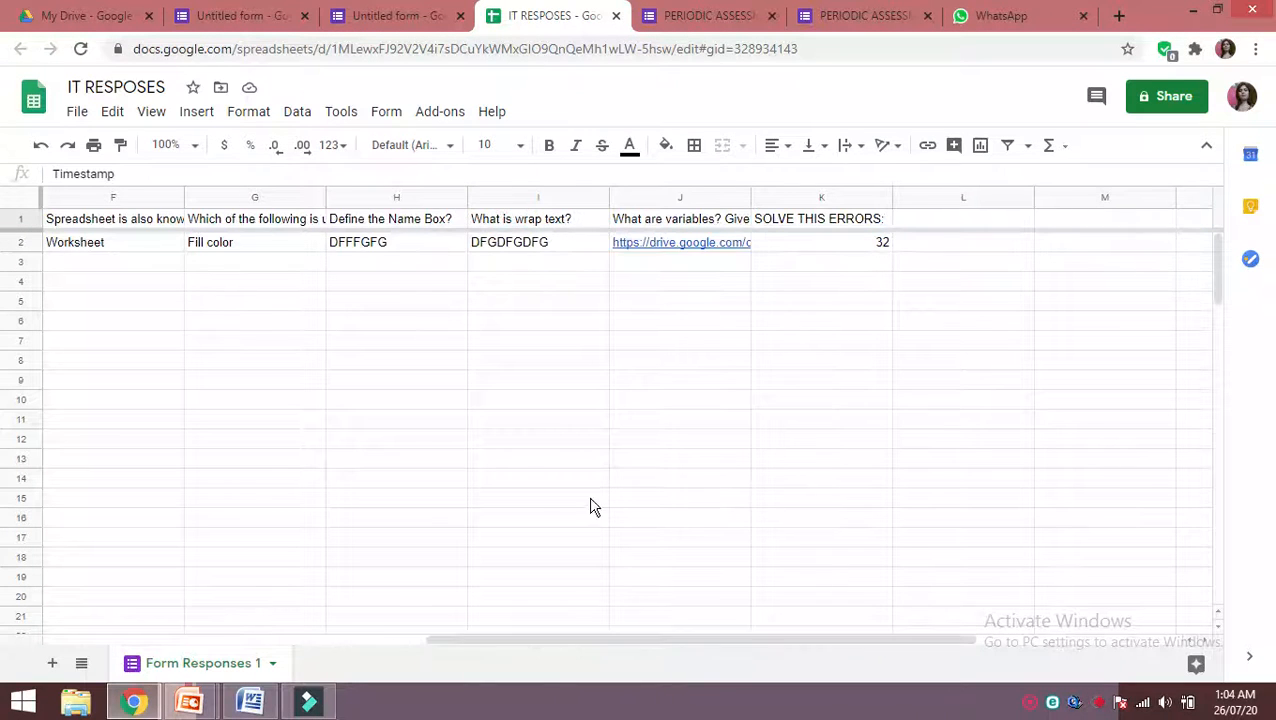
mouse_move(680, 250)
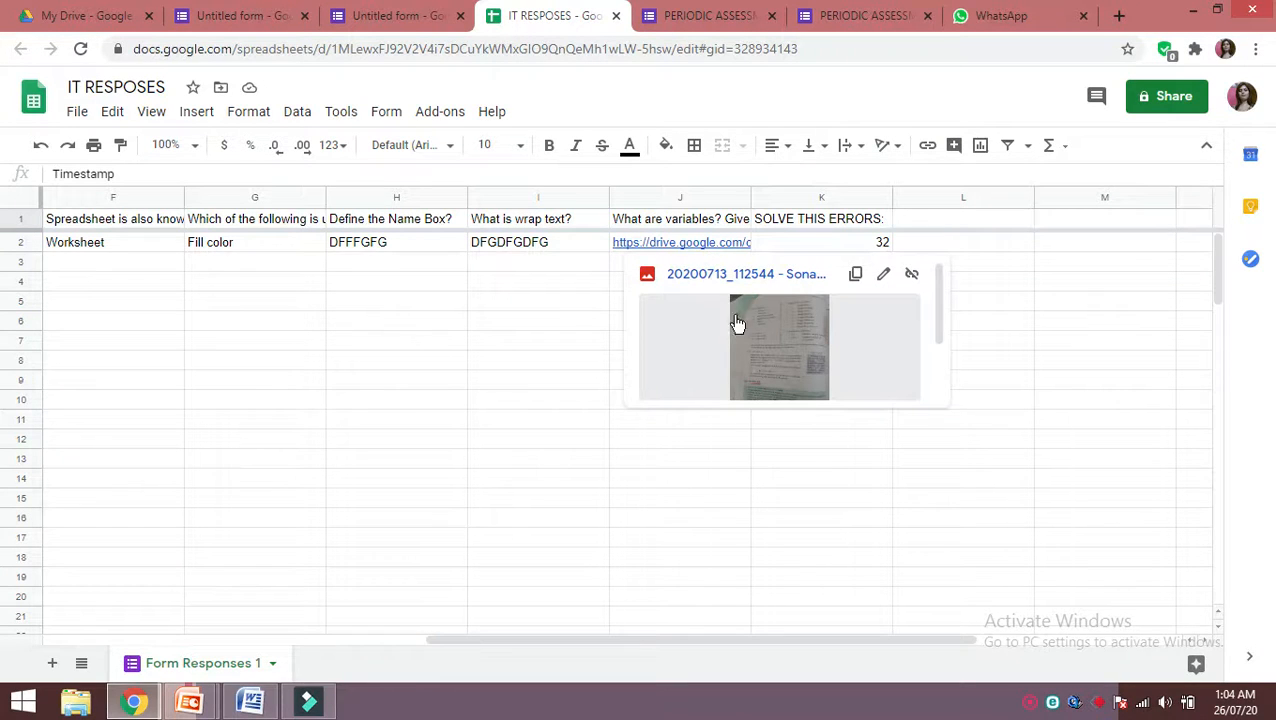
left_click(769, 359)
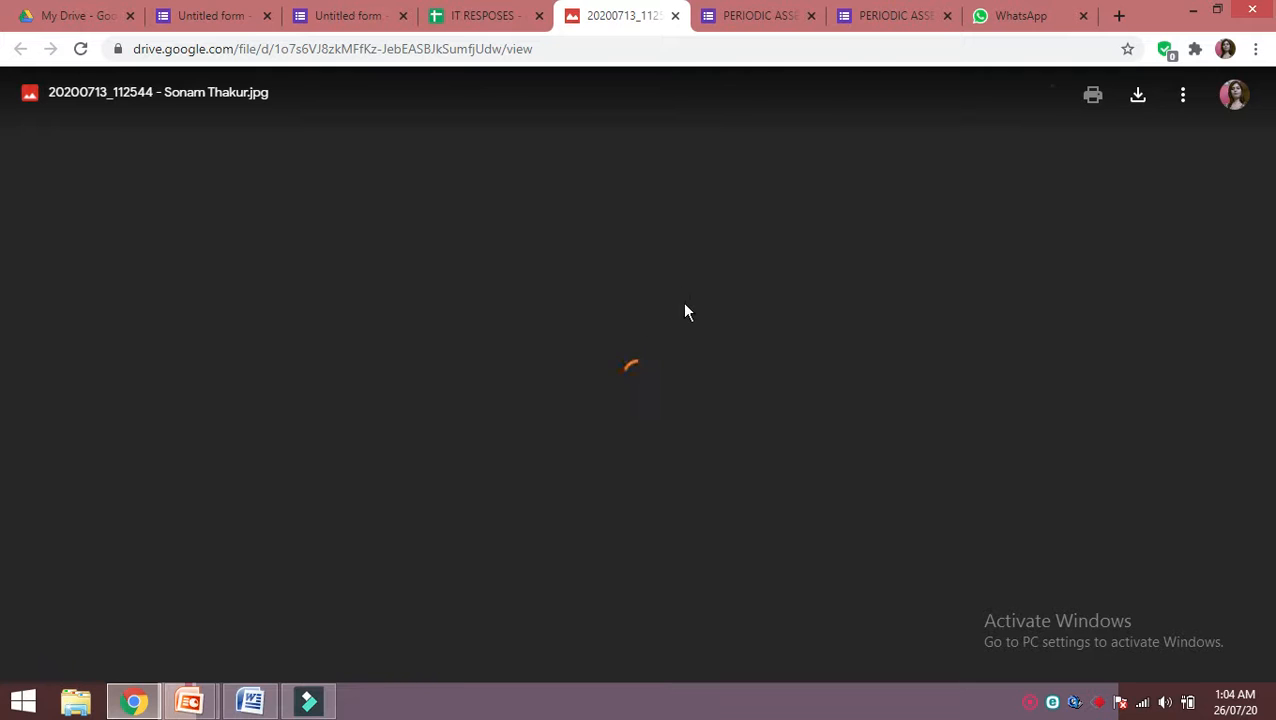
left_click(490, 24)
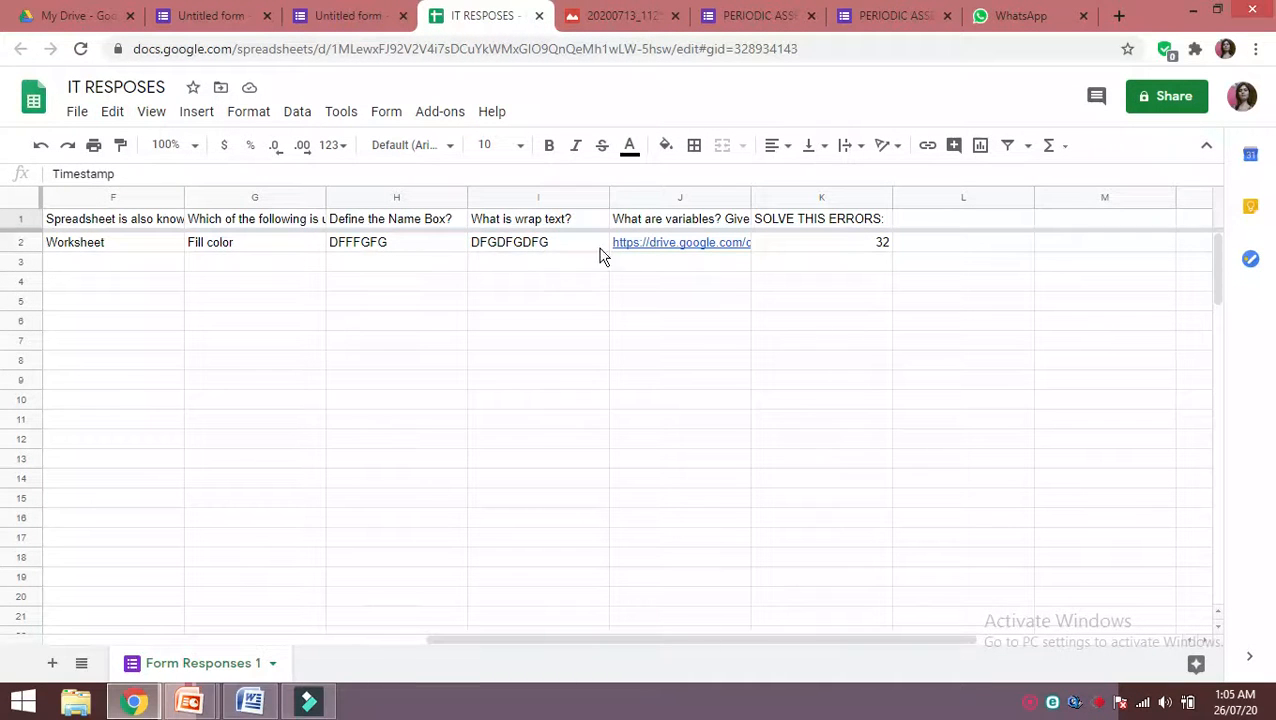
left_click(391, 244)
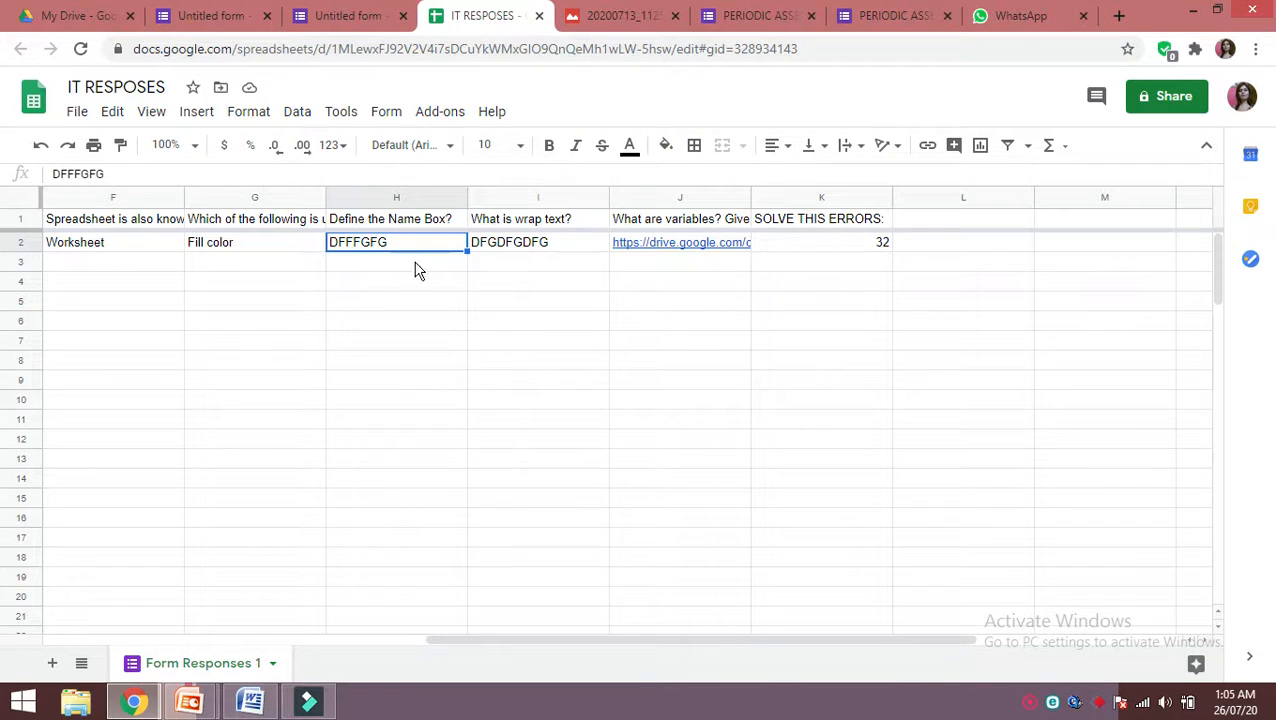
Change the student's score in cell B2 to 10
left_click_drag(805, 648, 296, 618)
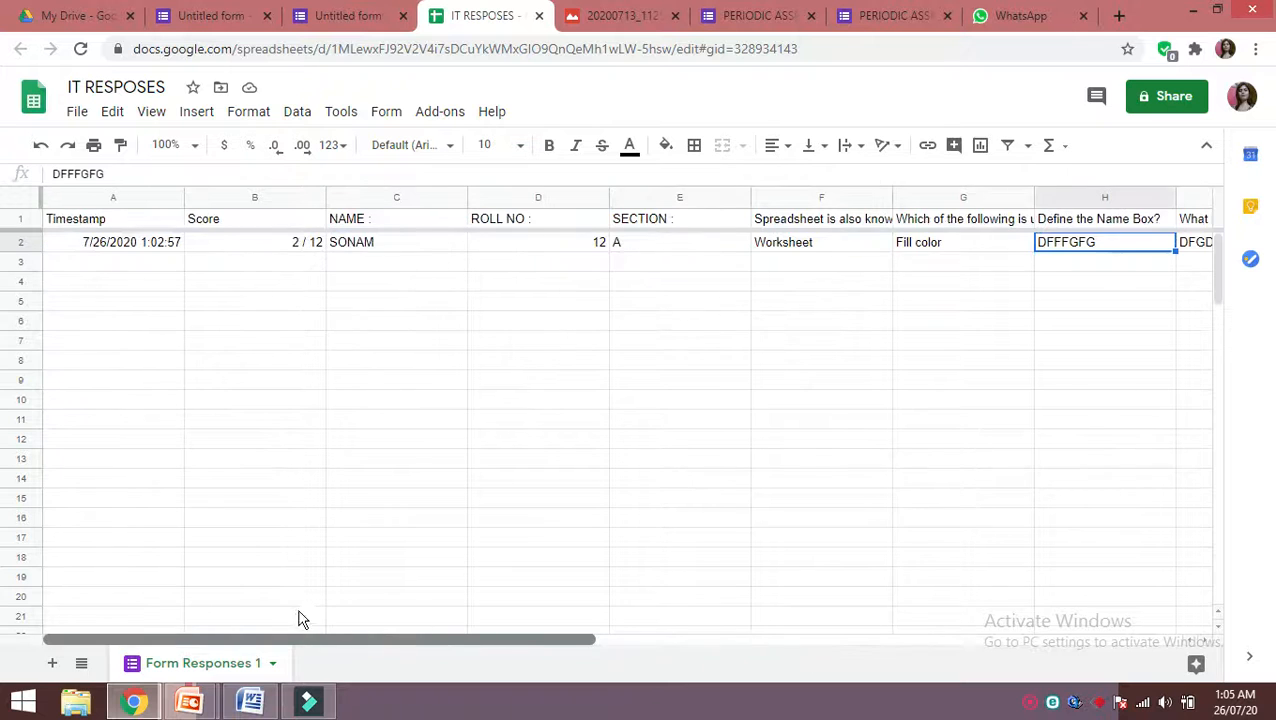
left_click(292, 250)
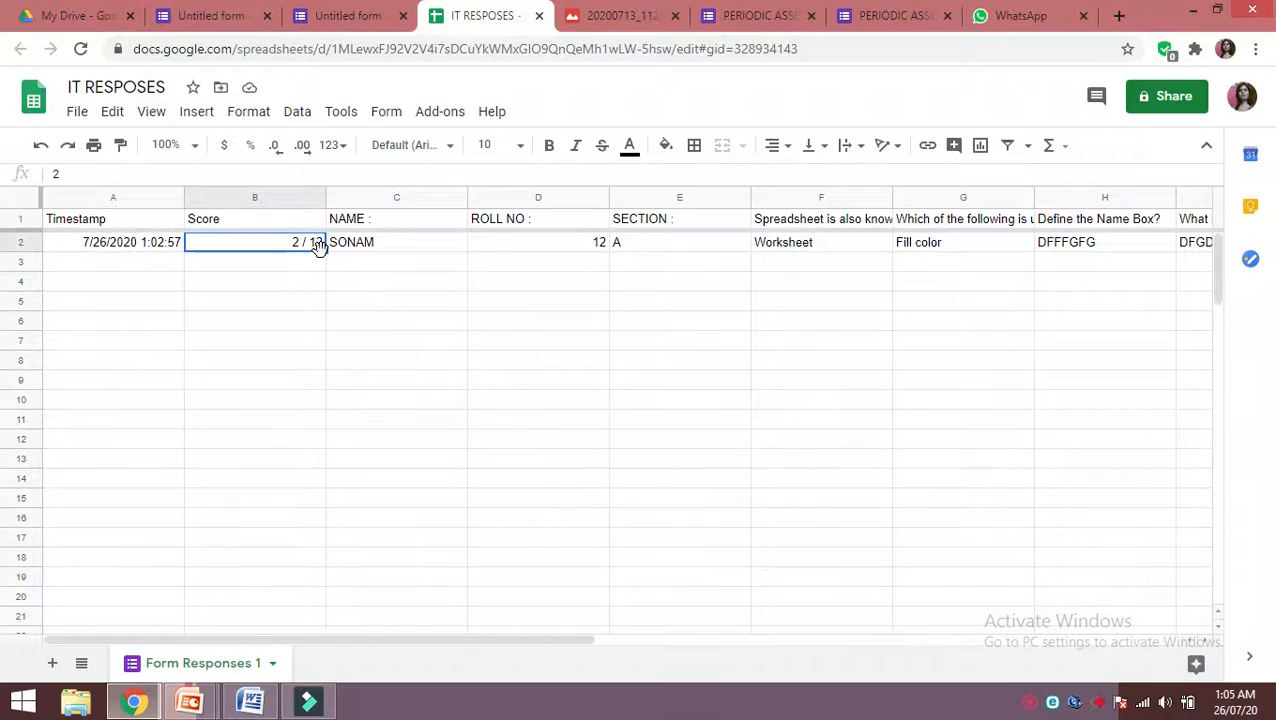
type("10")
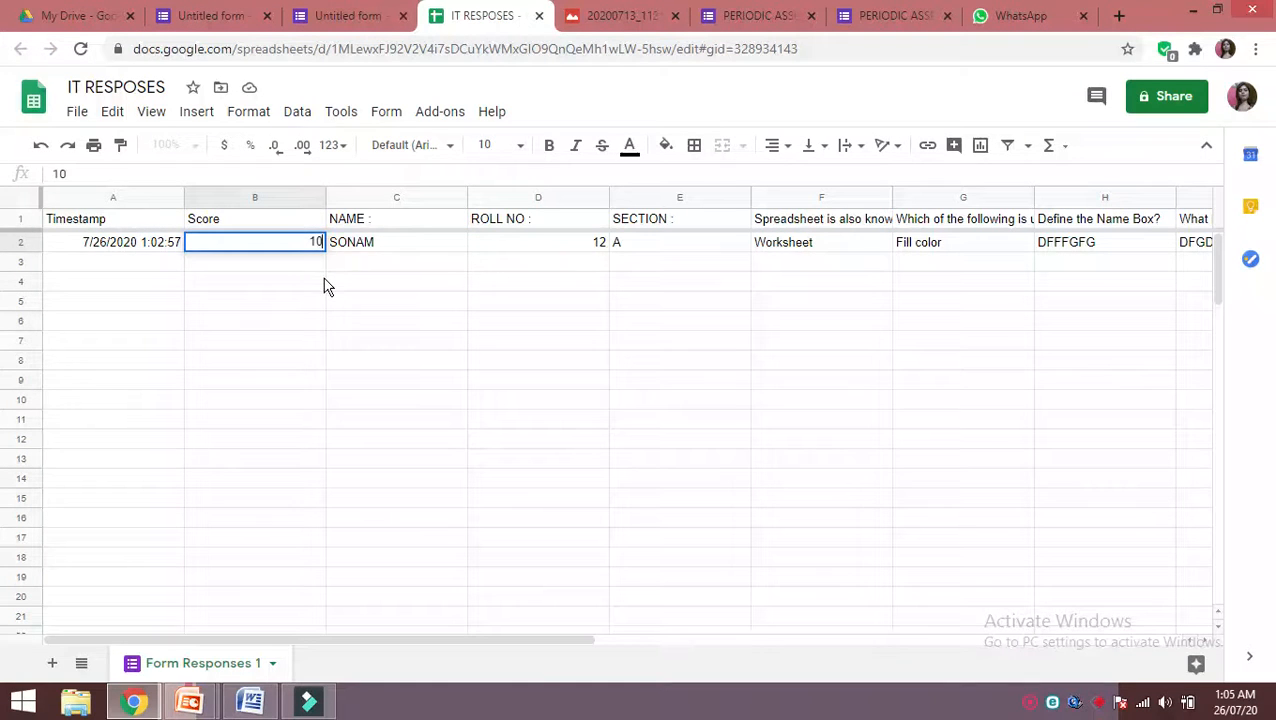
key("Return")
left_click(300, 325)
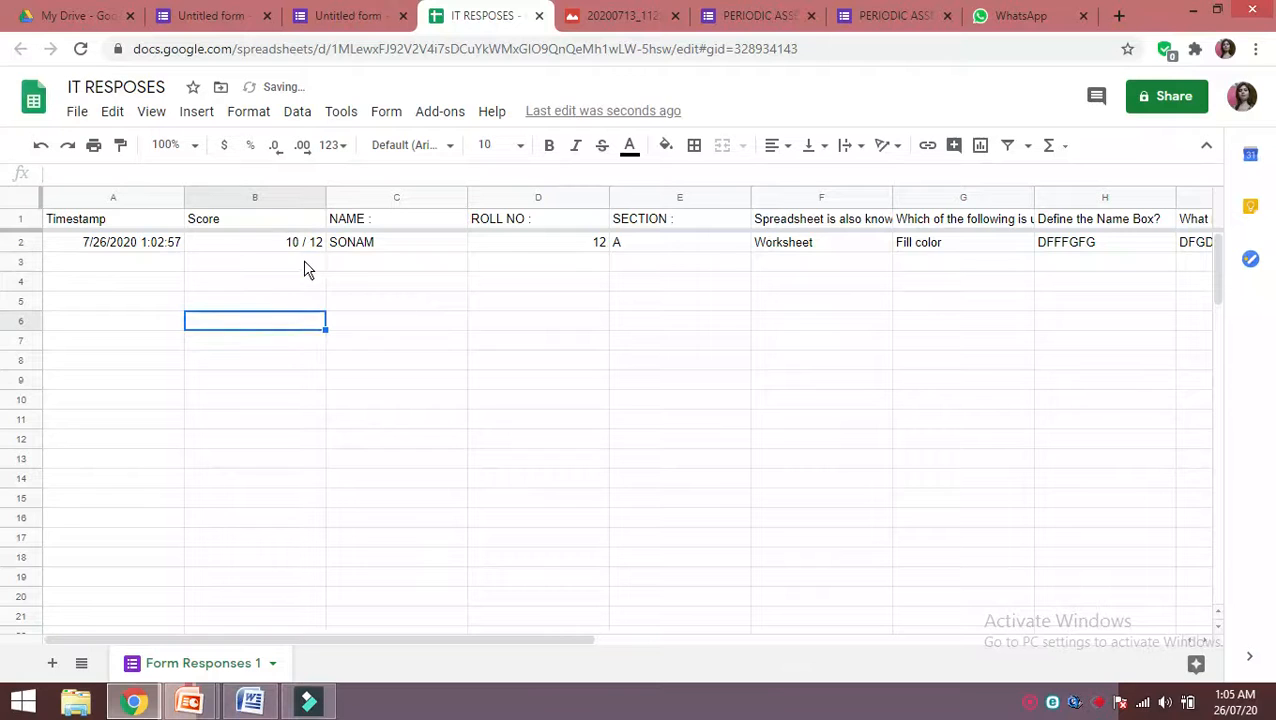